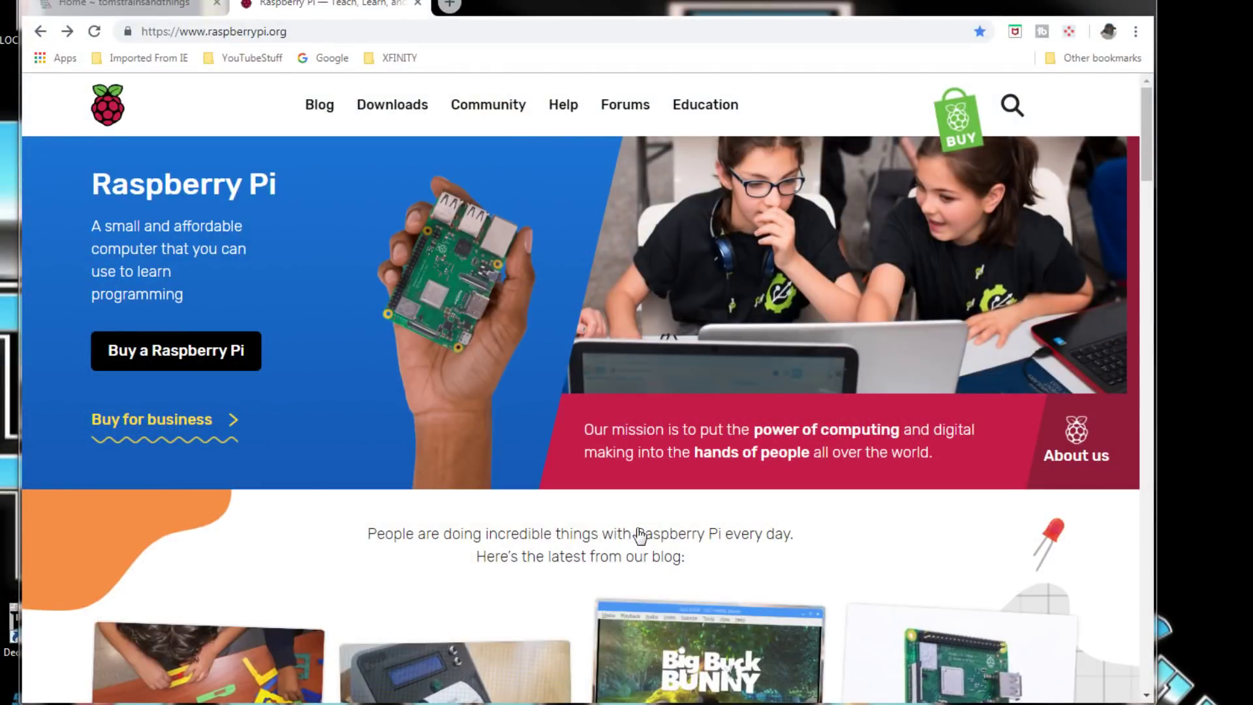
- From the Raspberry Pi Downloads page, download the Raspbian Stretch with desktop and recommended software ZIP
left_click(409, 106)
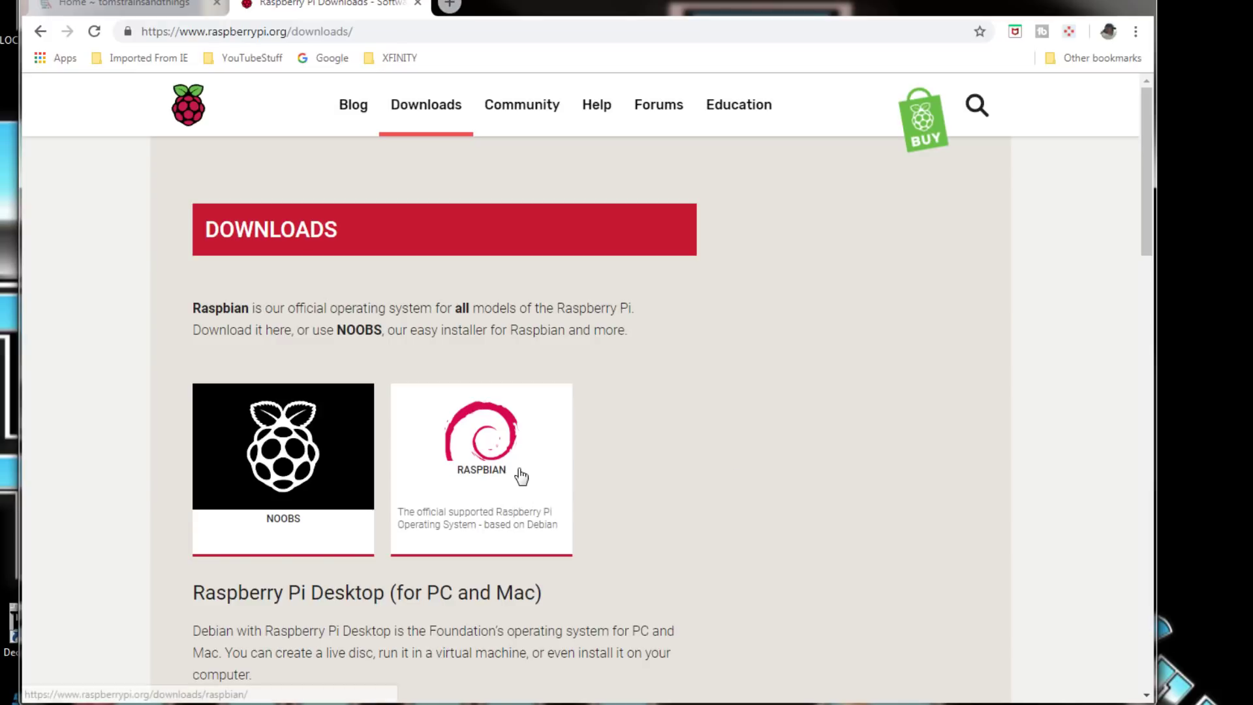
left_click(564, 475)
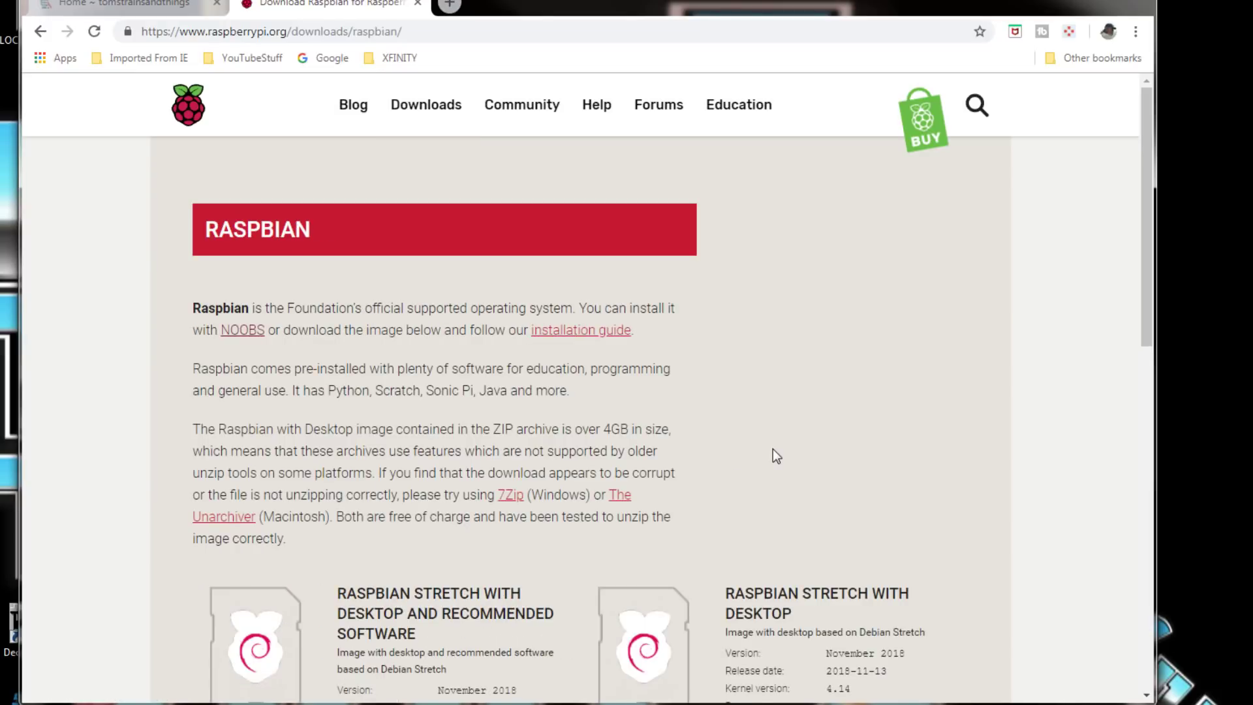
scroll(774, 452, "down", 4)
scroll(776, 458, "down", 1)
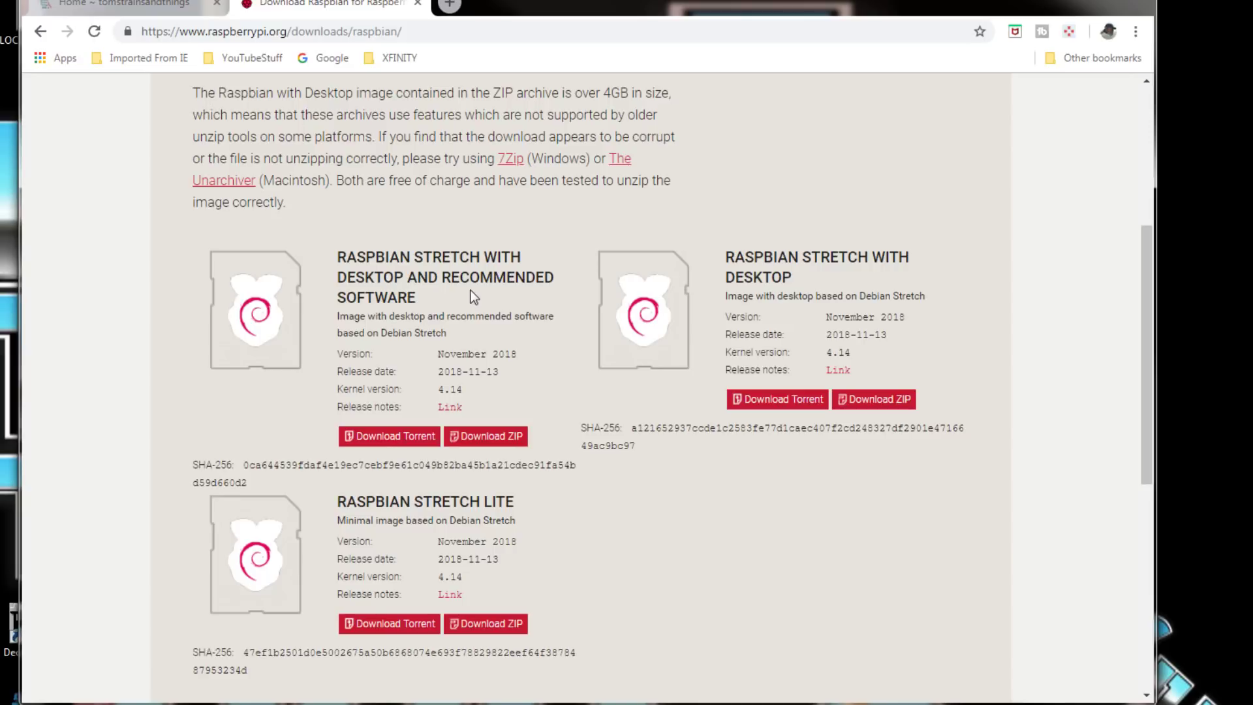
left_click(489, 443)
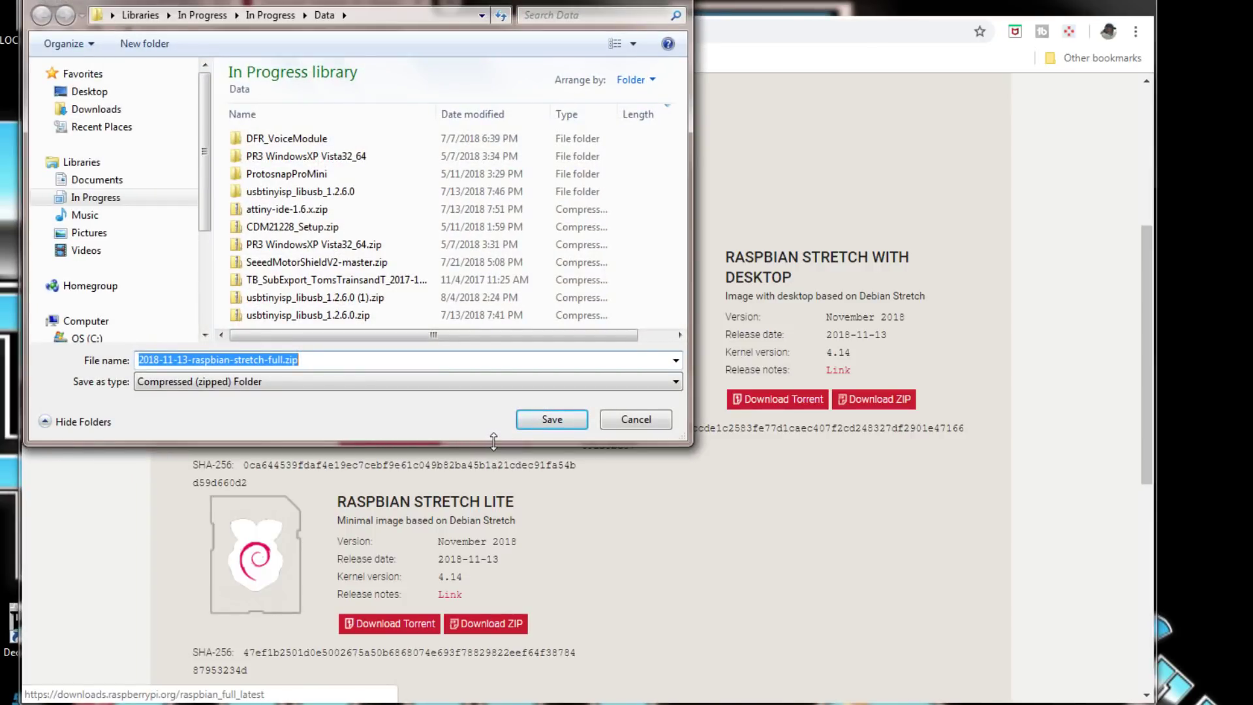
- Save 2018-11-13-raspbian-stretch-full.zip into the In Progress > Data folder
left_click(552, 419)
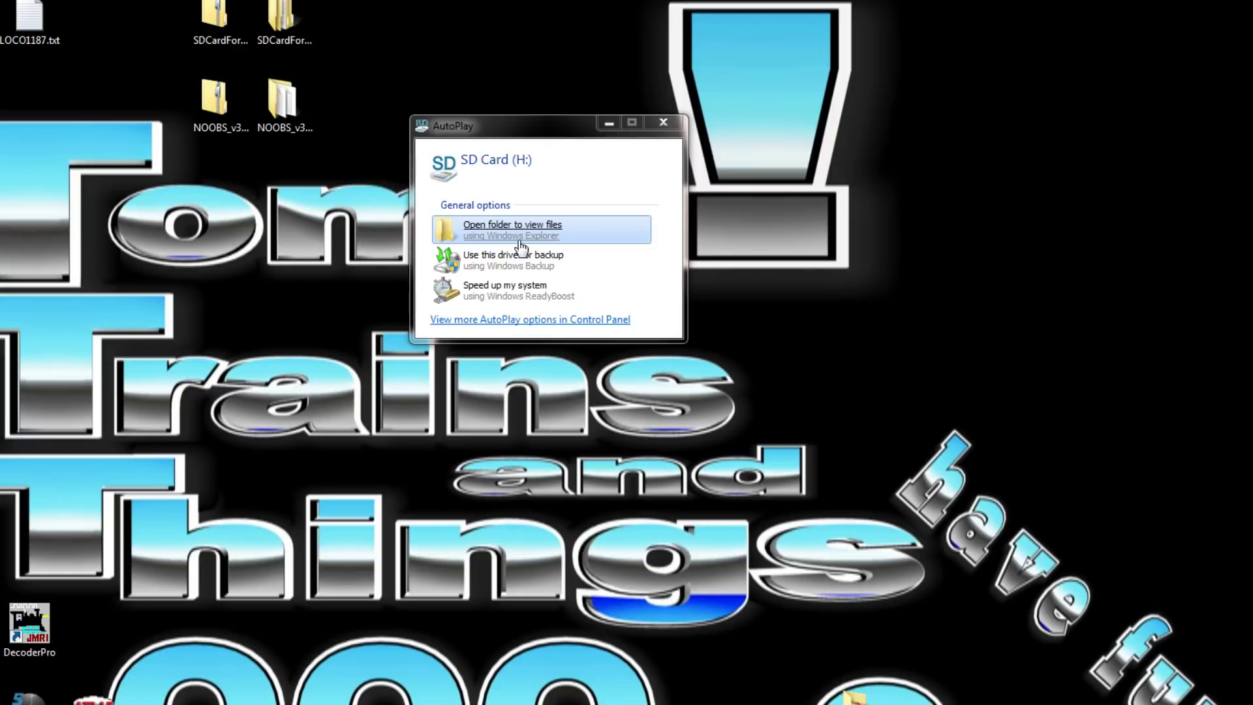
- Browse the contents of SD Card (H:), including its System Volume Information folder
left_click(494, 228)
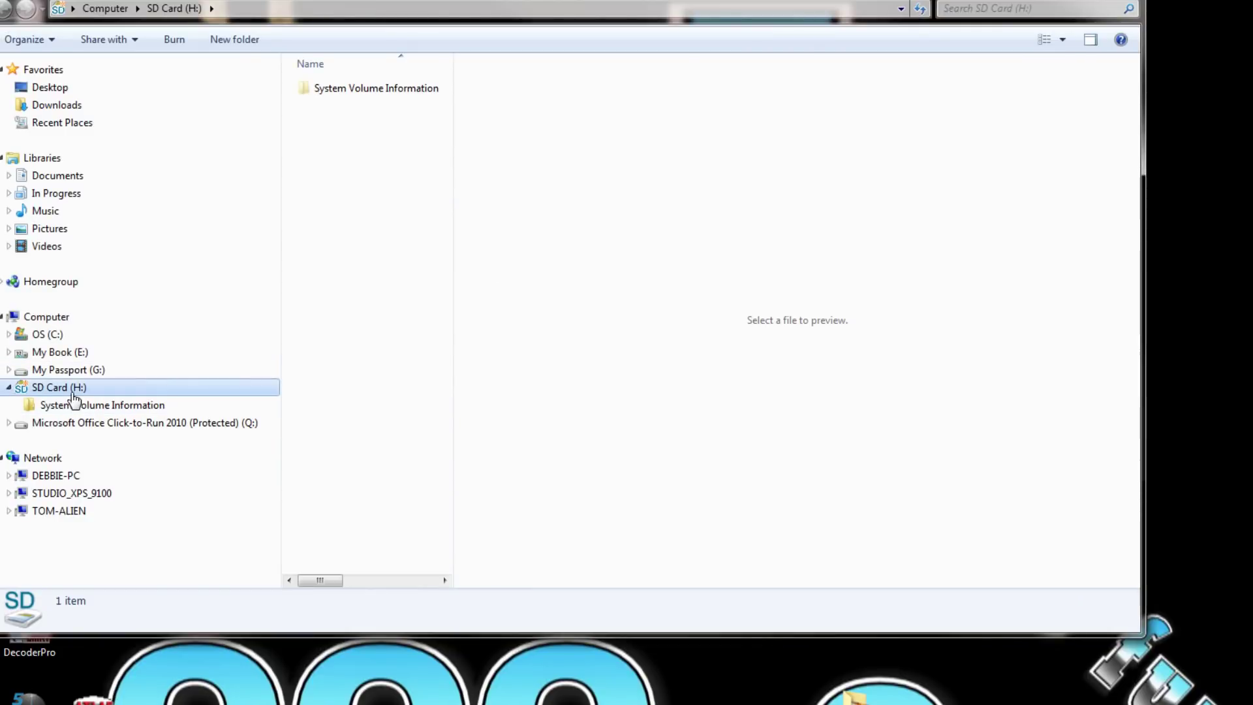
left_click(8, 388)
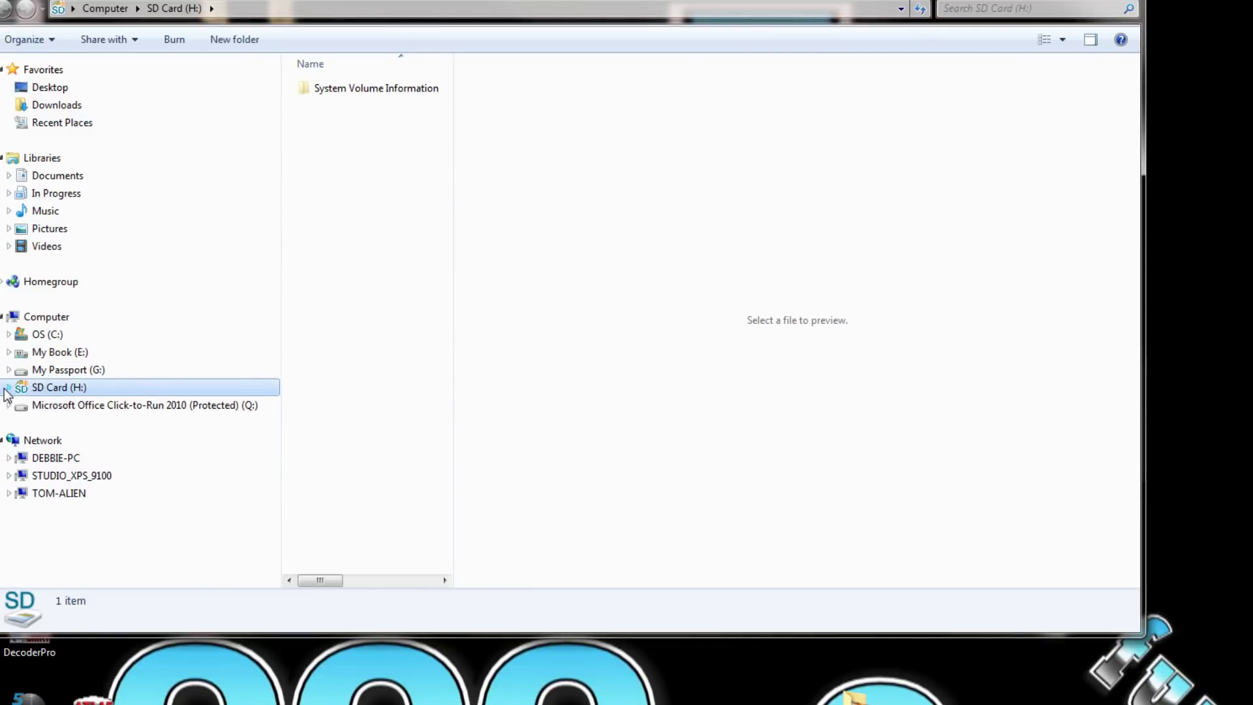
left_click(8, 388)
left_click(91, 405)
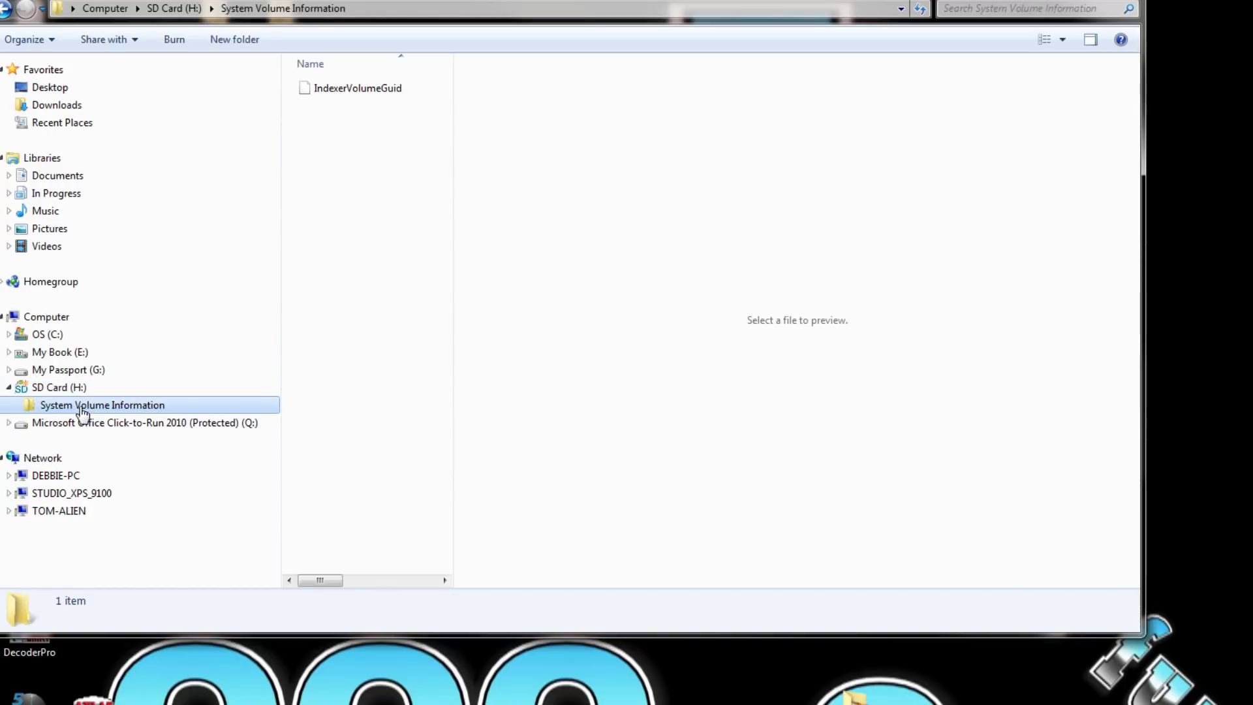
left_click(60, 391)
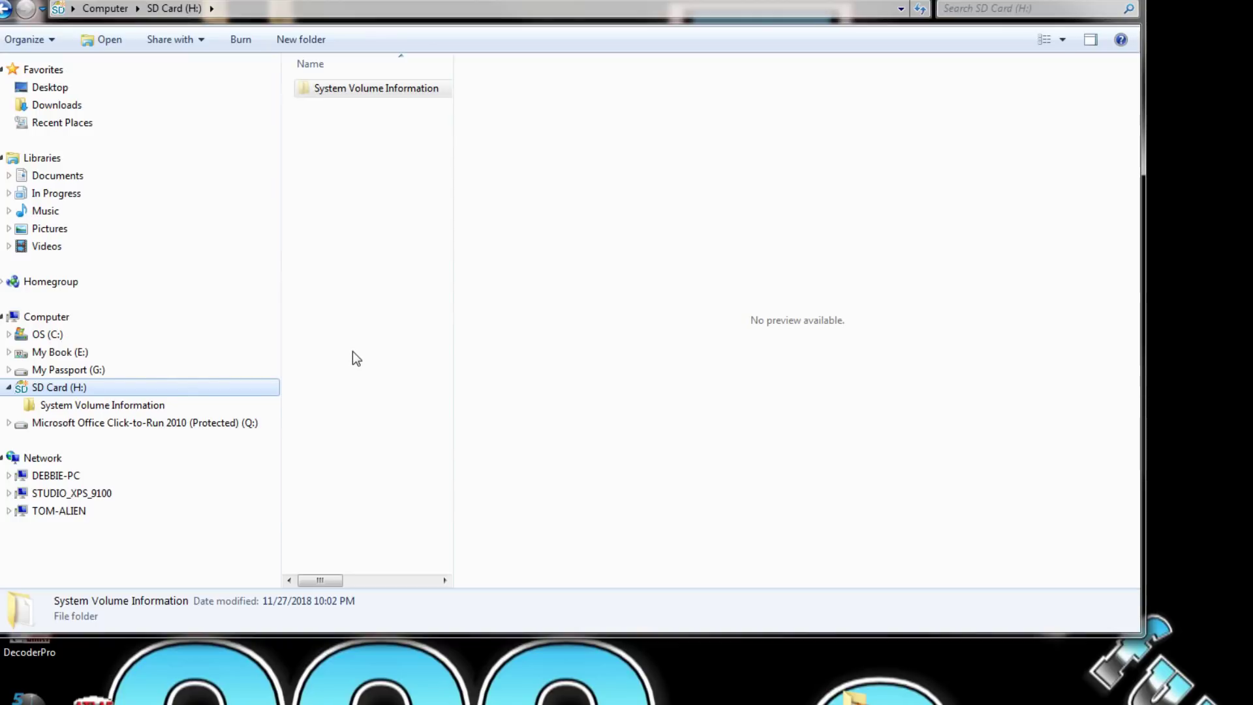
- Quick-format SD Card (H:) as FAT32, confirming the data wipe, then close the format window
right_click(62, 391)
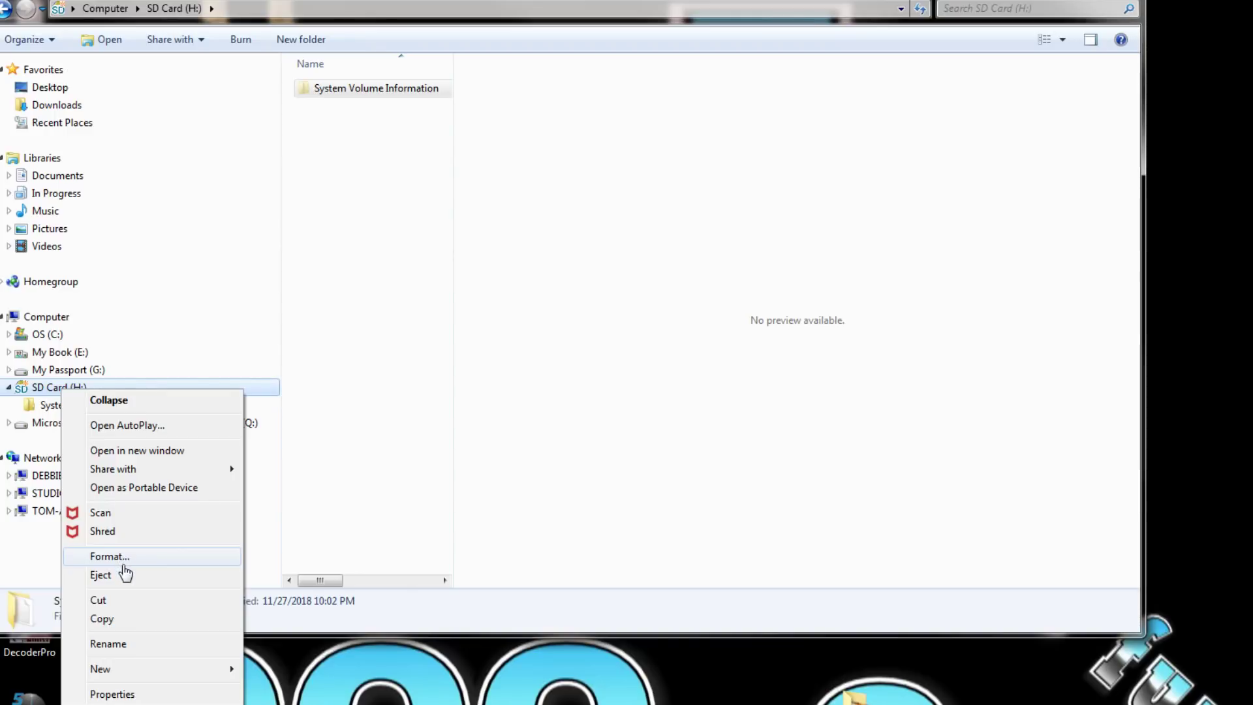
left_click(123, 561)
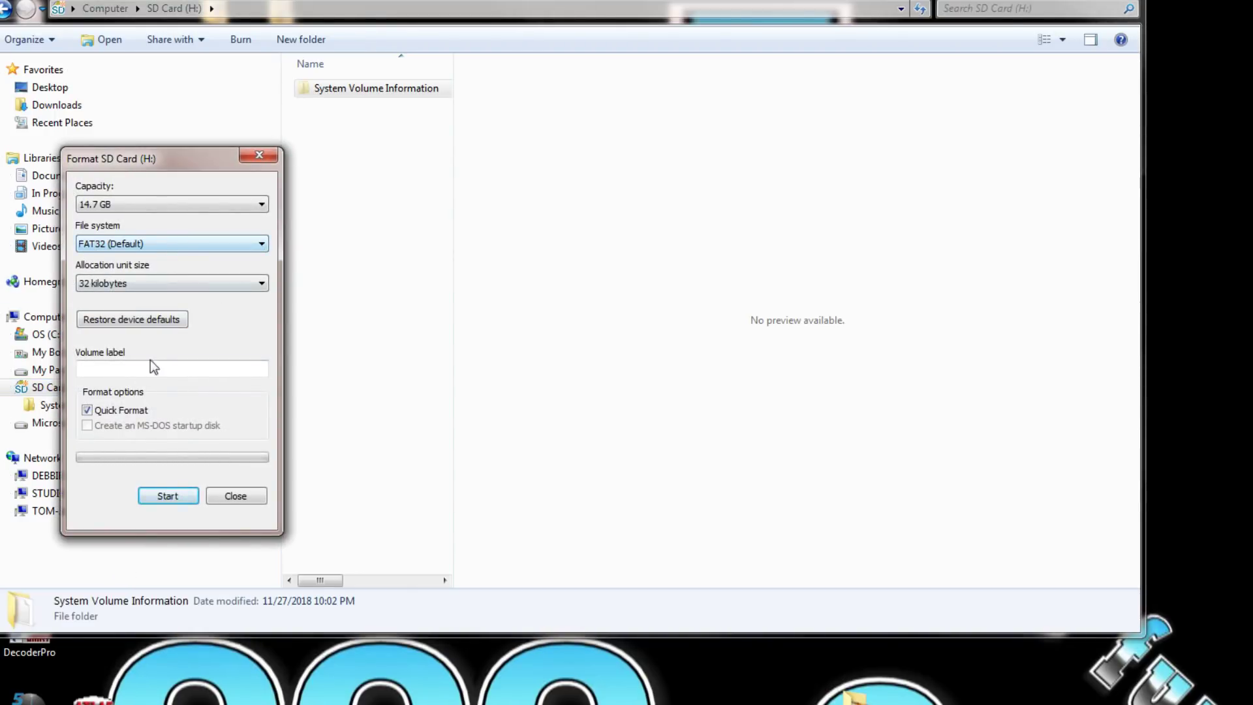
left_click(173, 499)
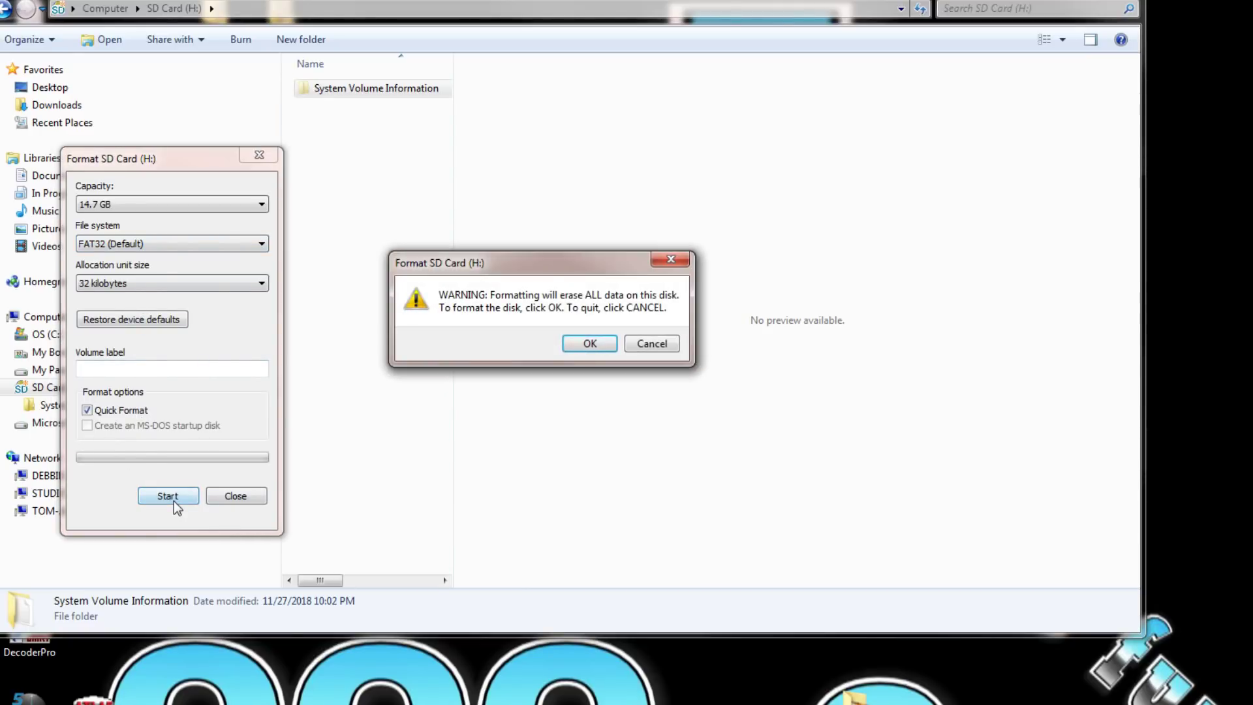
left_click(578, 345)
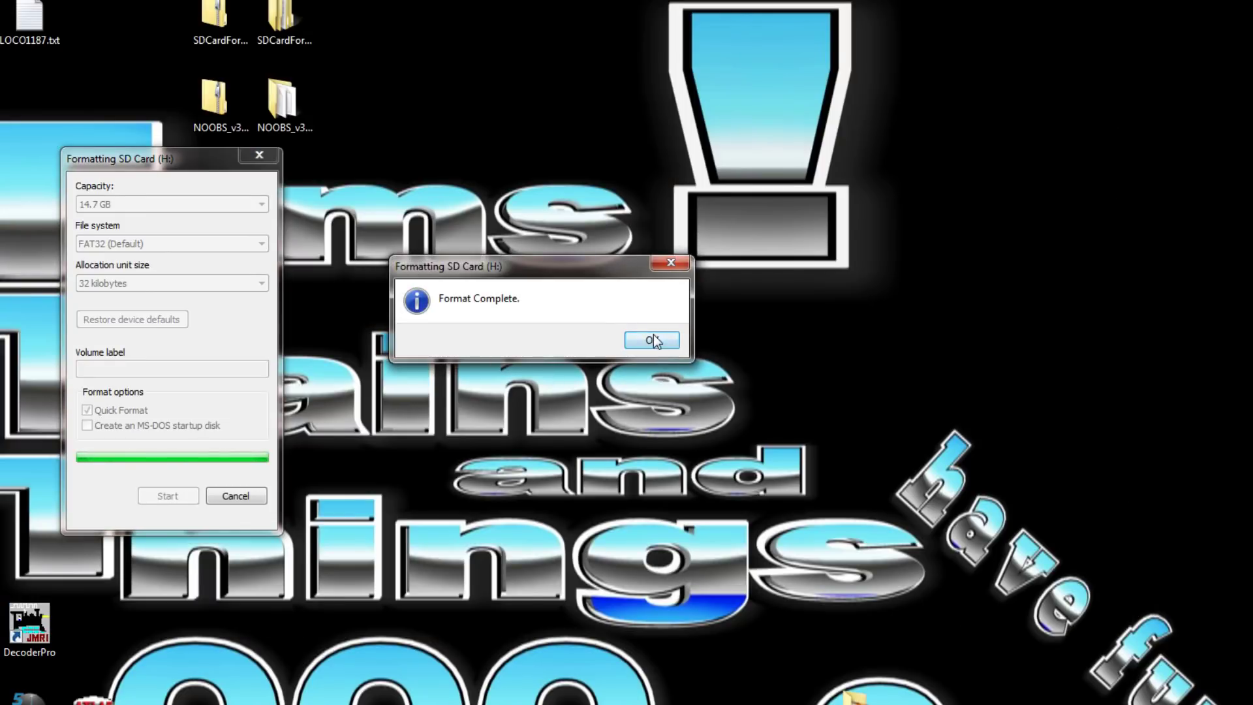
left_click(652, 335)
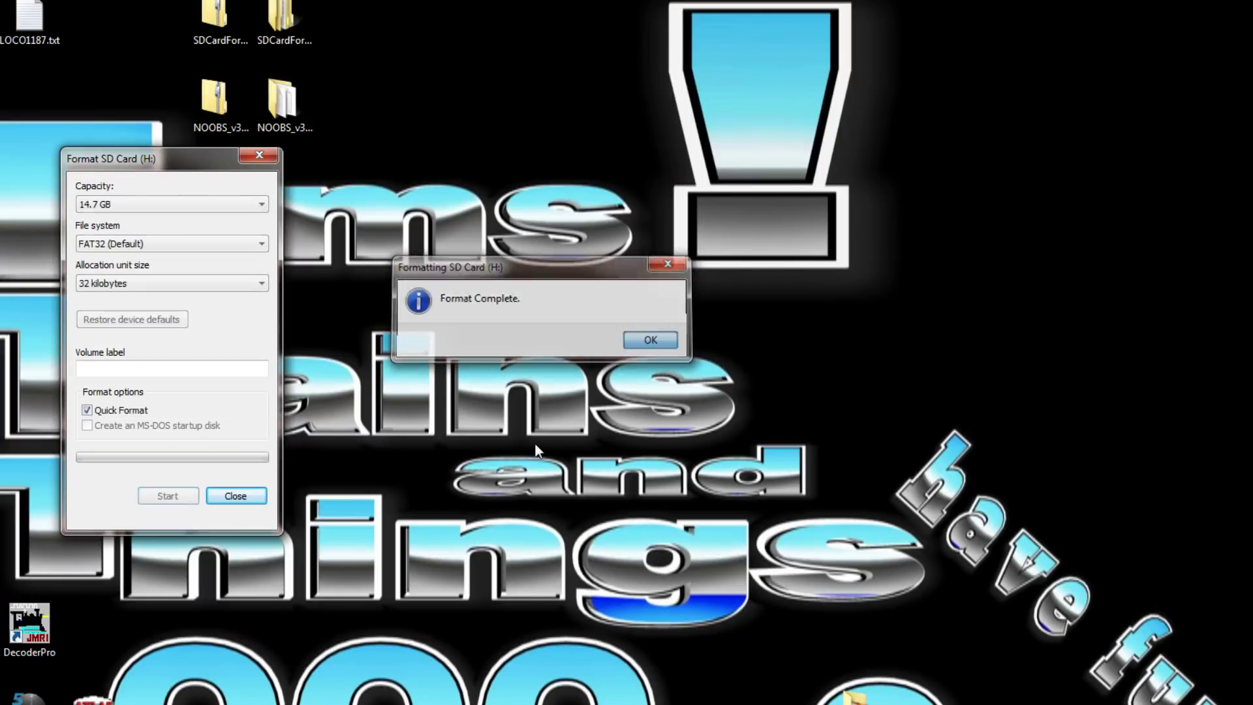
left_click(244, 496)
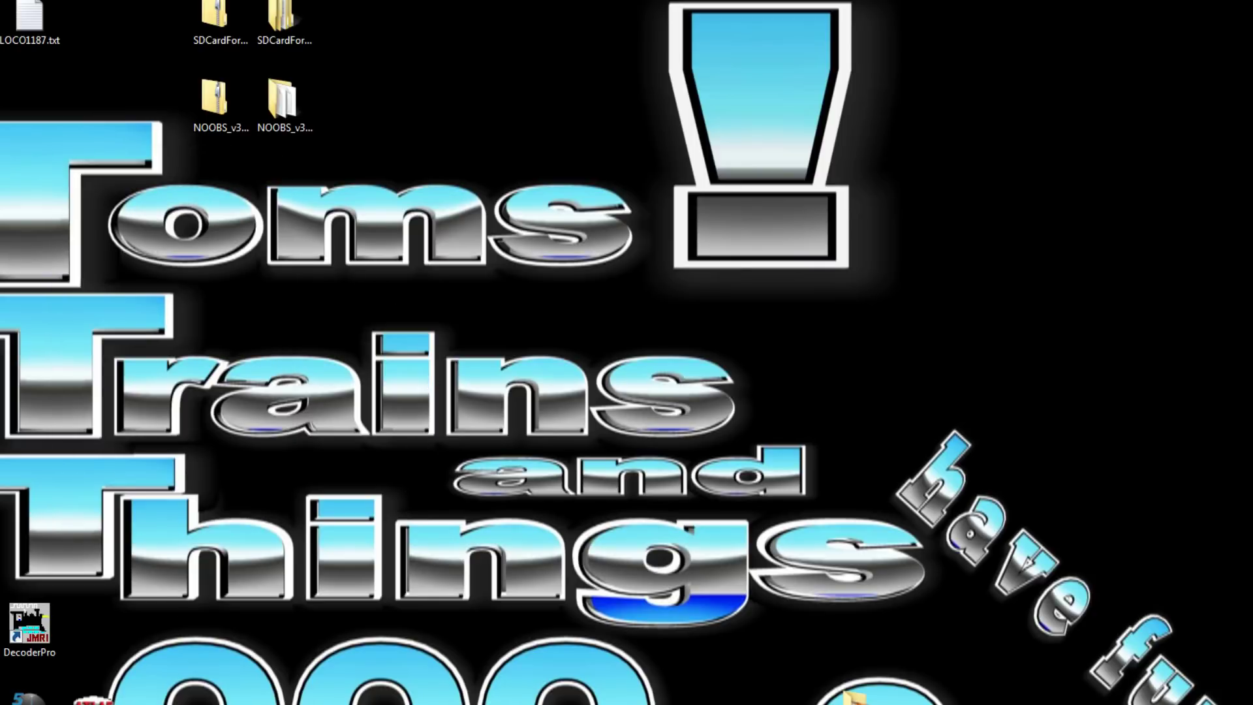
- Open the Raspbian installation guide in Chrome and follow its Etcher link to balena.io/etcher
key("alt+Tab")
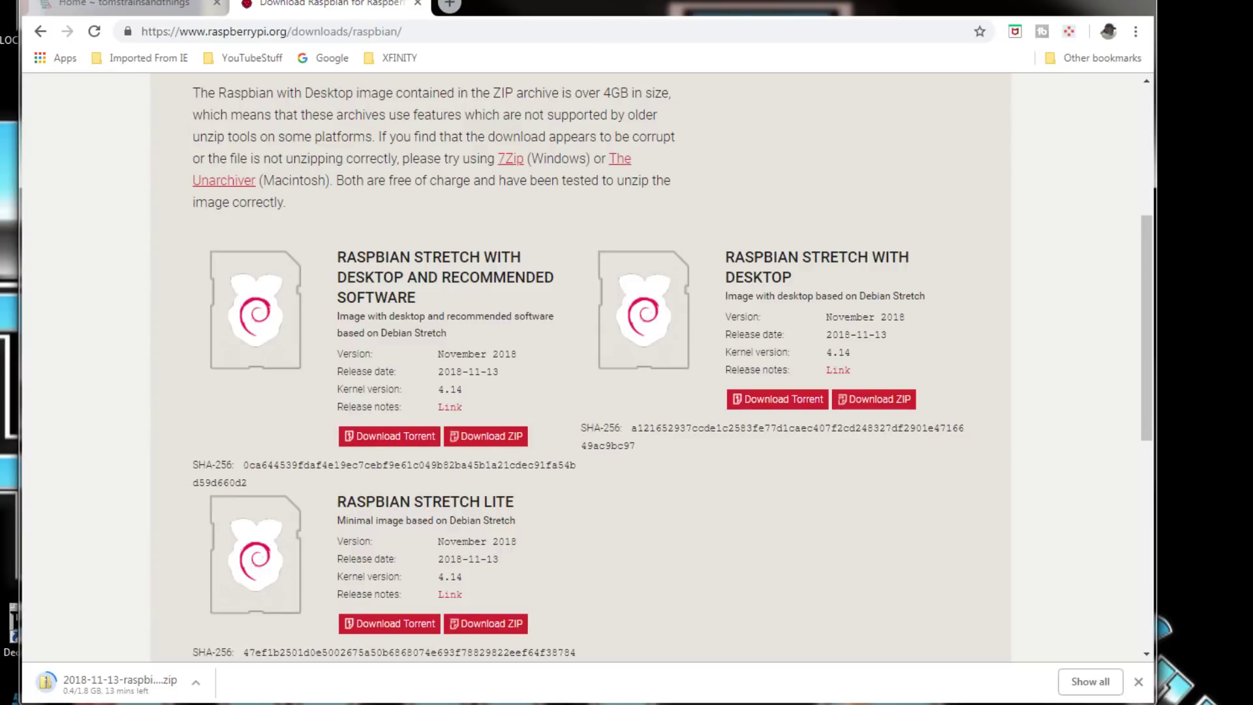
scroll(590, 248, "up", 4)
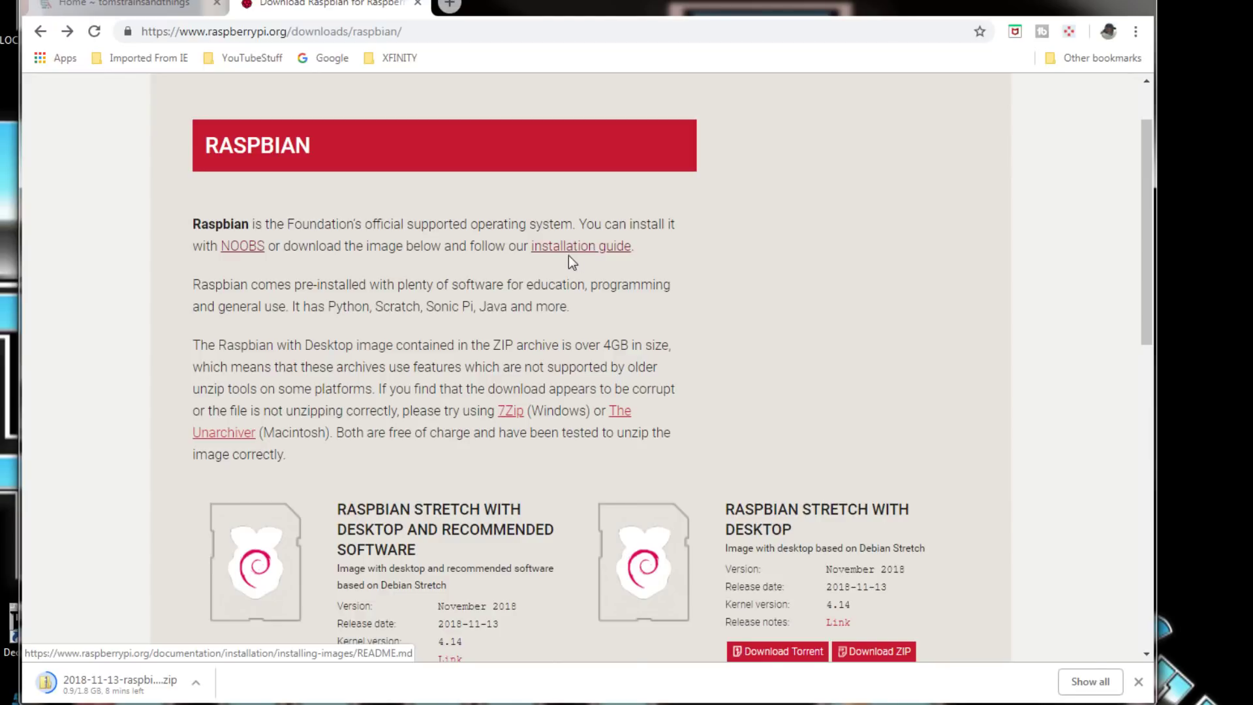
left_click(581, 248)
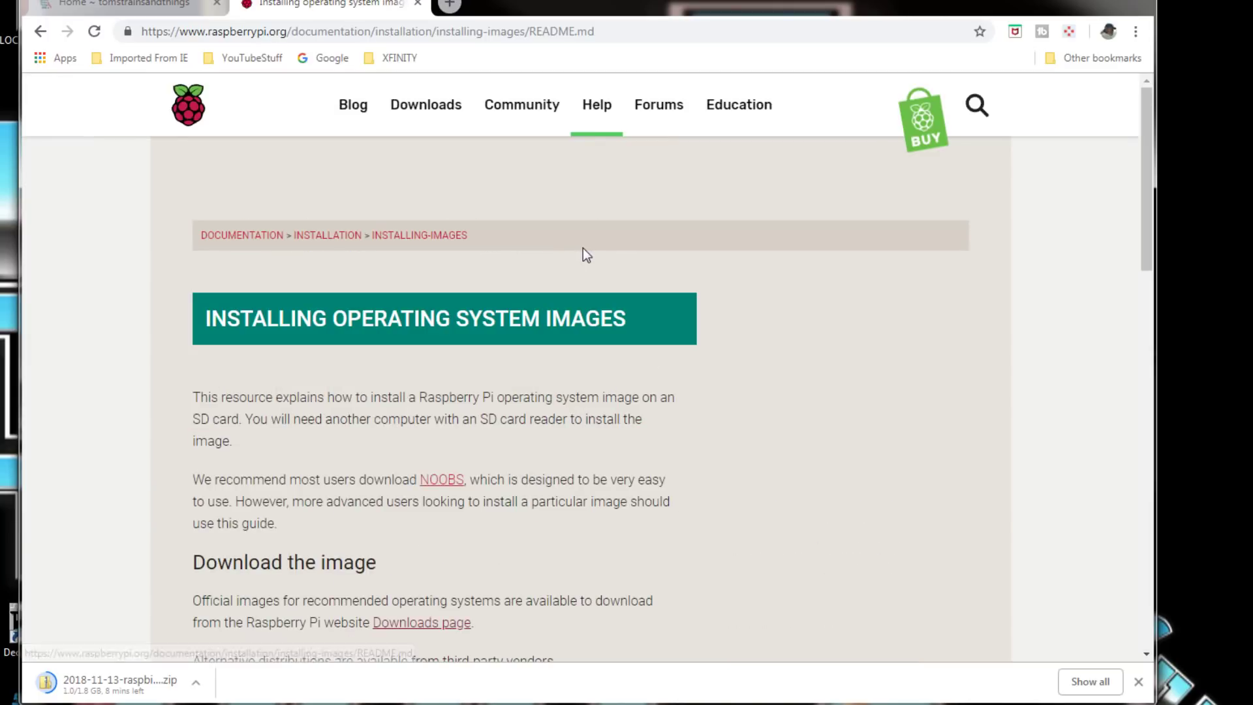
scroll(767, 308, "down", 9)
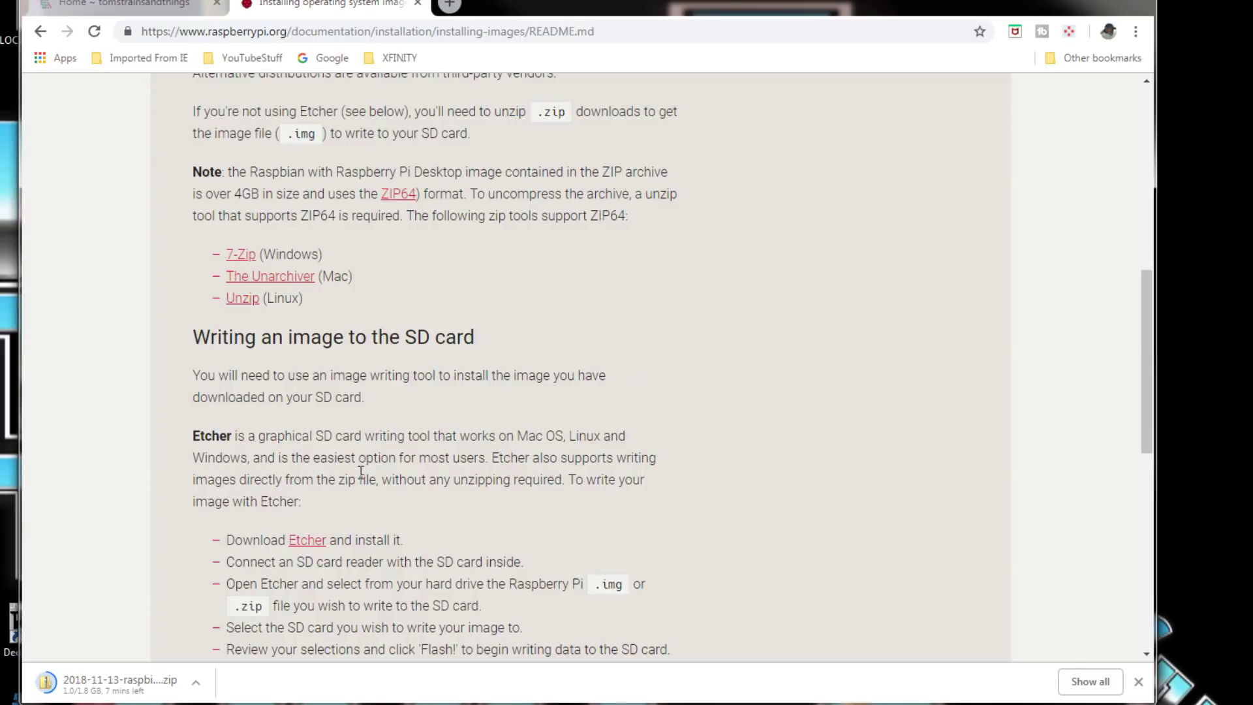
scroll(480, 471, "down", 1)
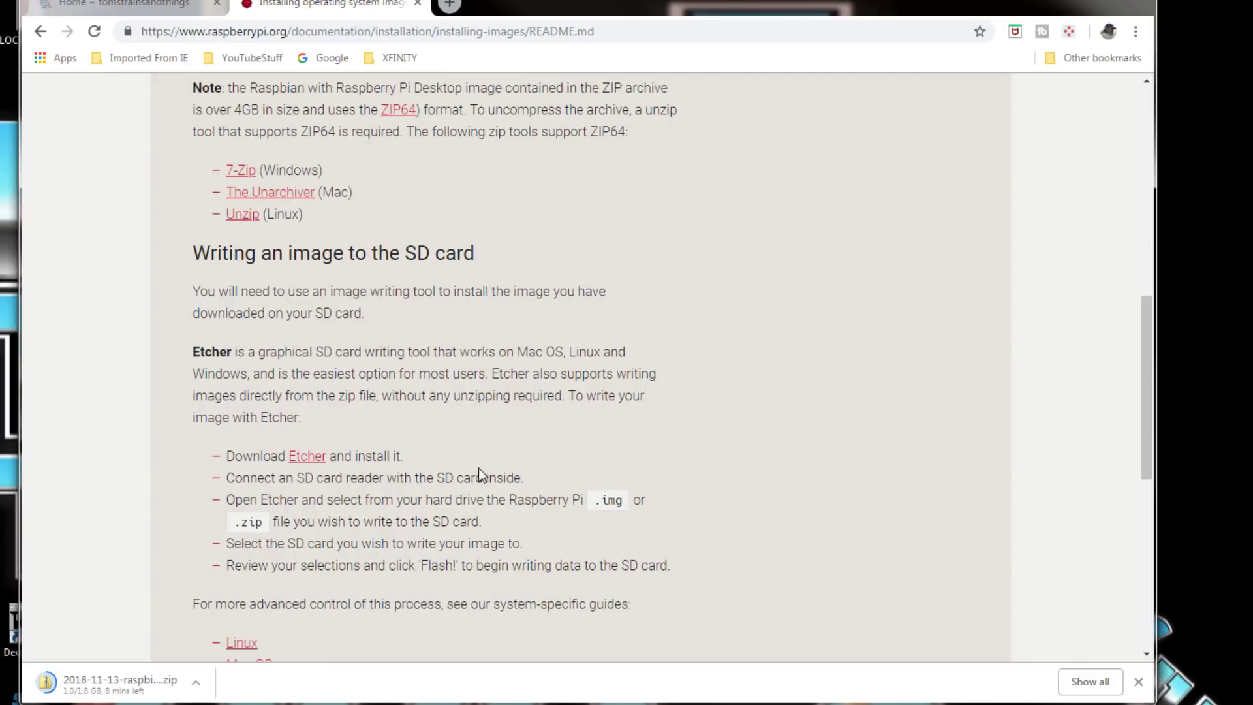
left_click(307, 459)
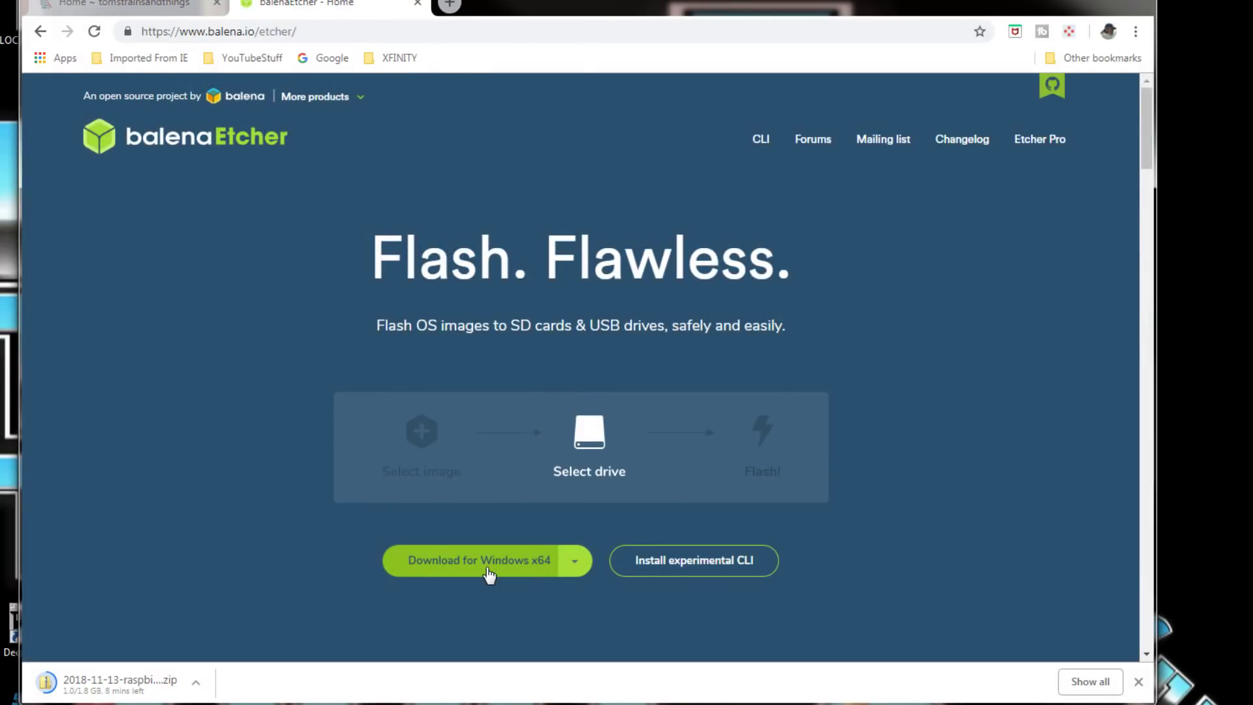
- Download the balenaEtcher installer for Windows x64 and install it, accepting the licence
left_click(488, 567)
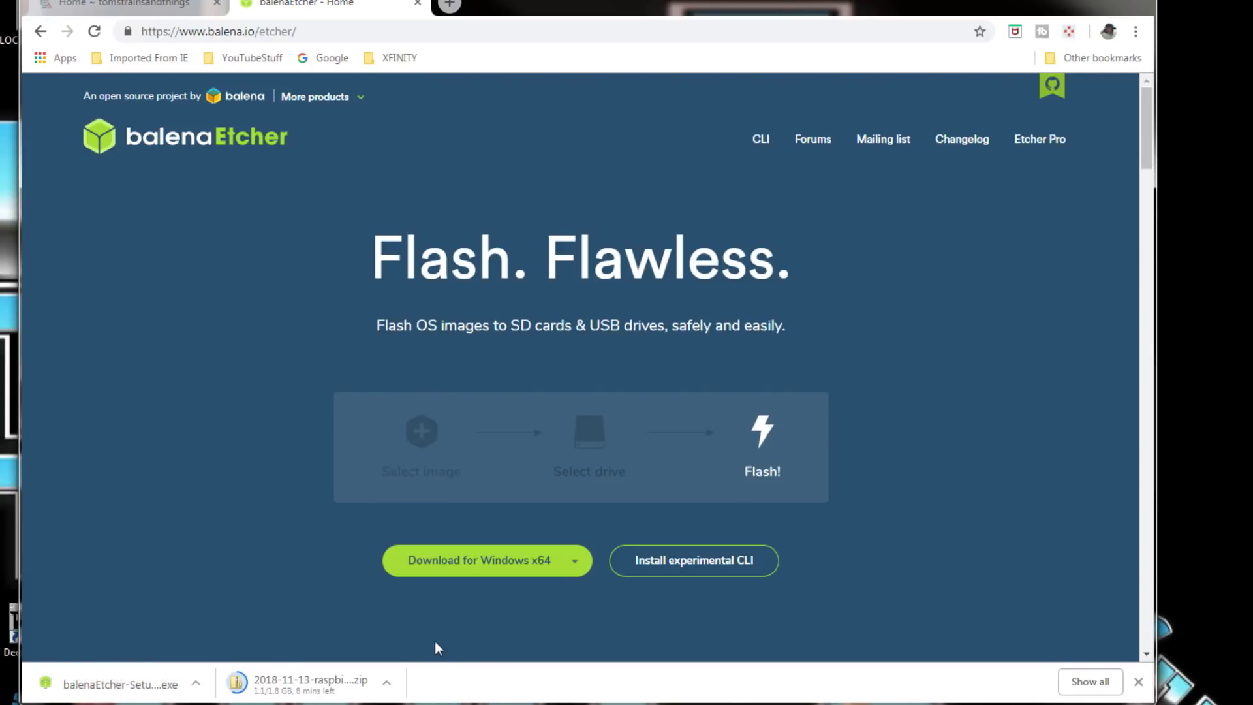
left_click(121, 683)
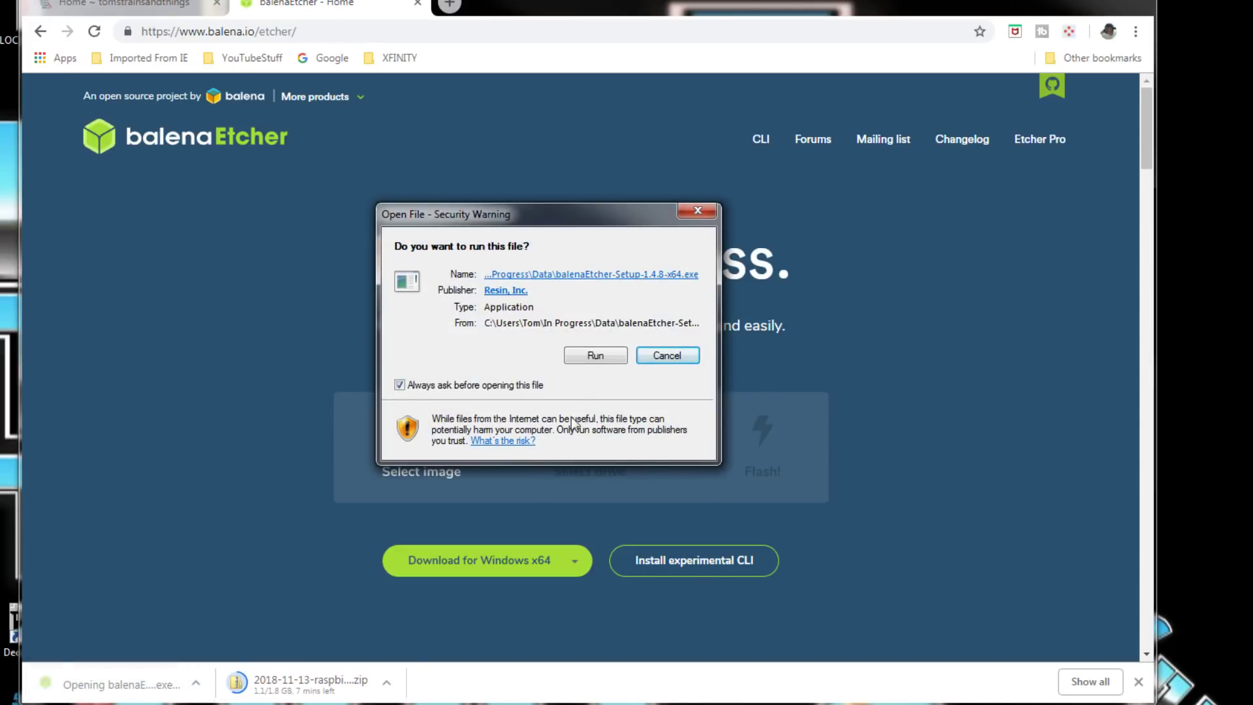
left_click(595, 355)
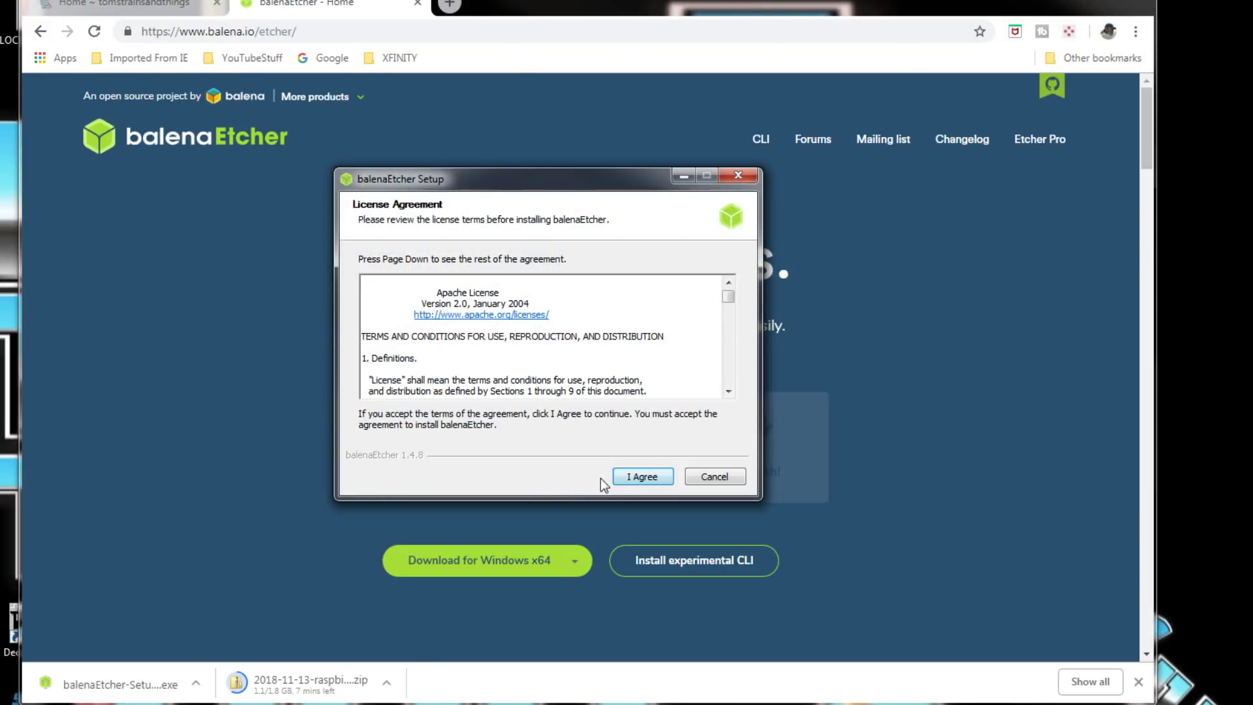
left_click(642, 476)
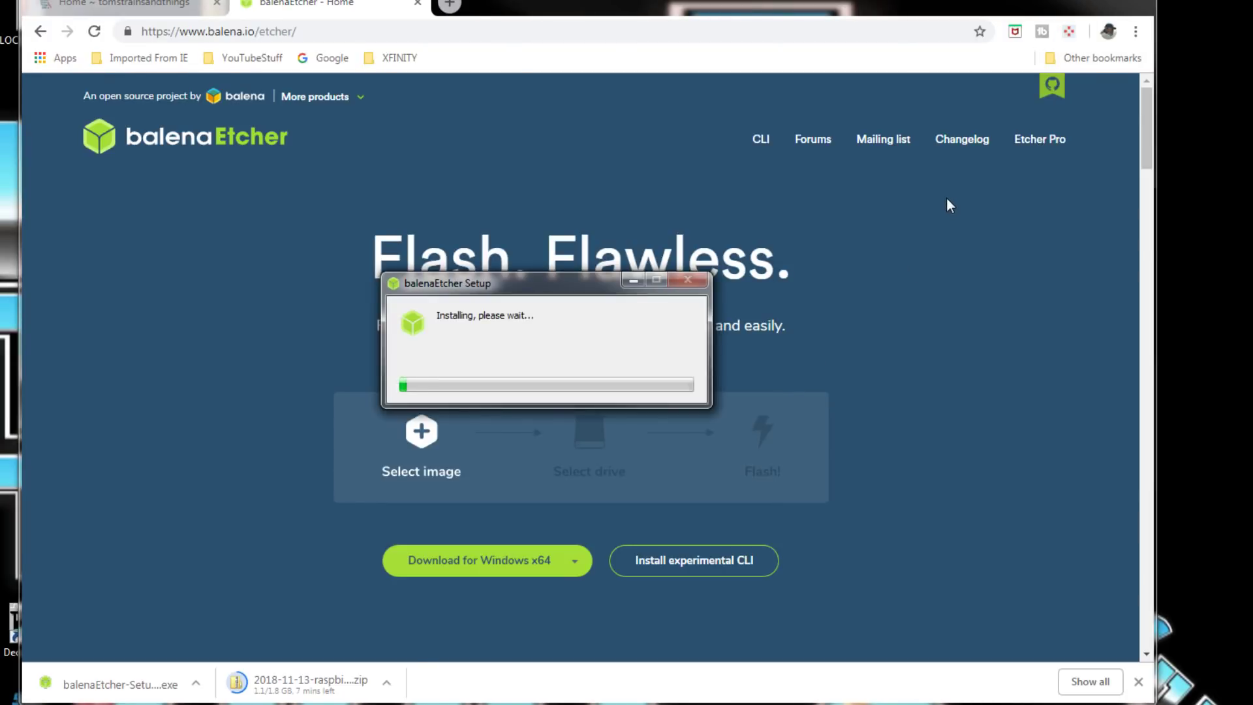
left_click(1063, 4)
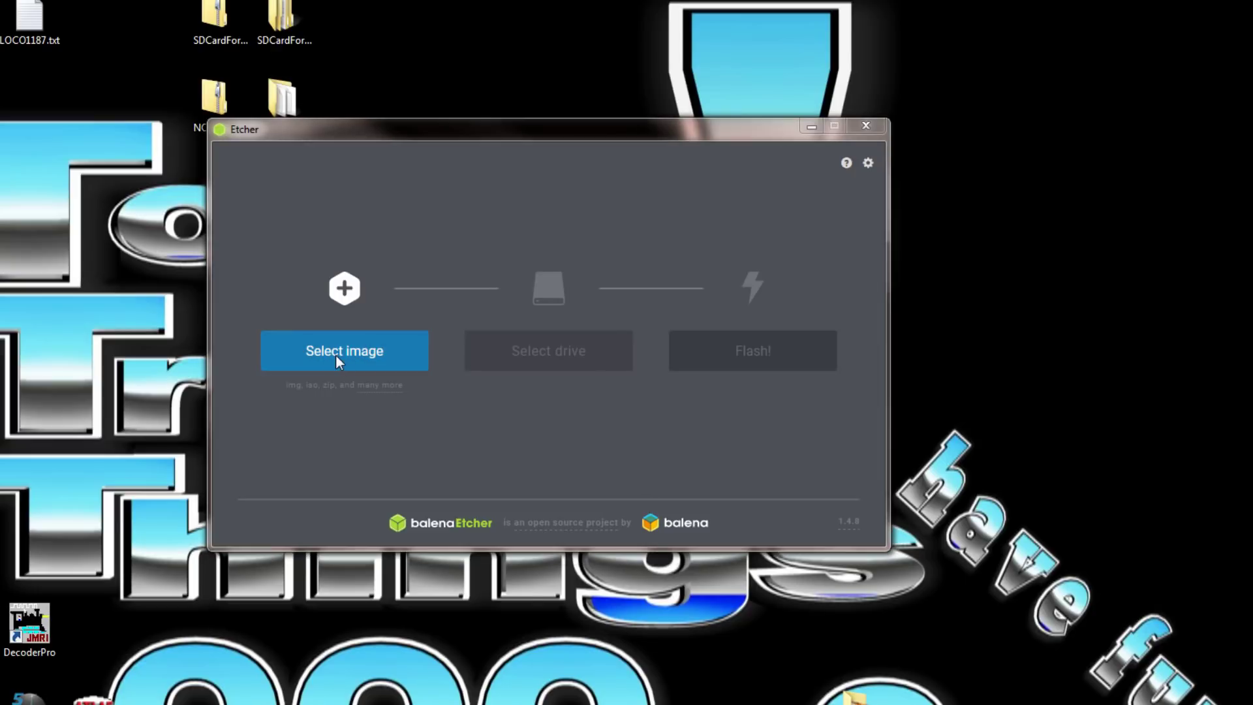
left_click(338, 362)
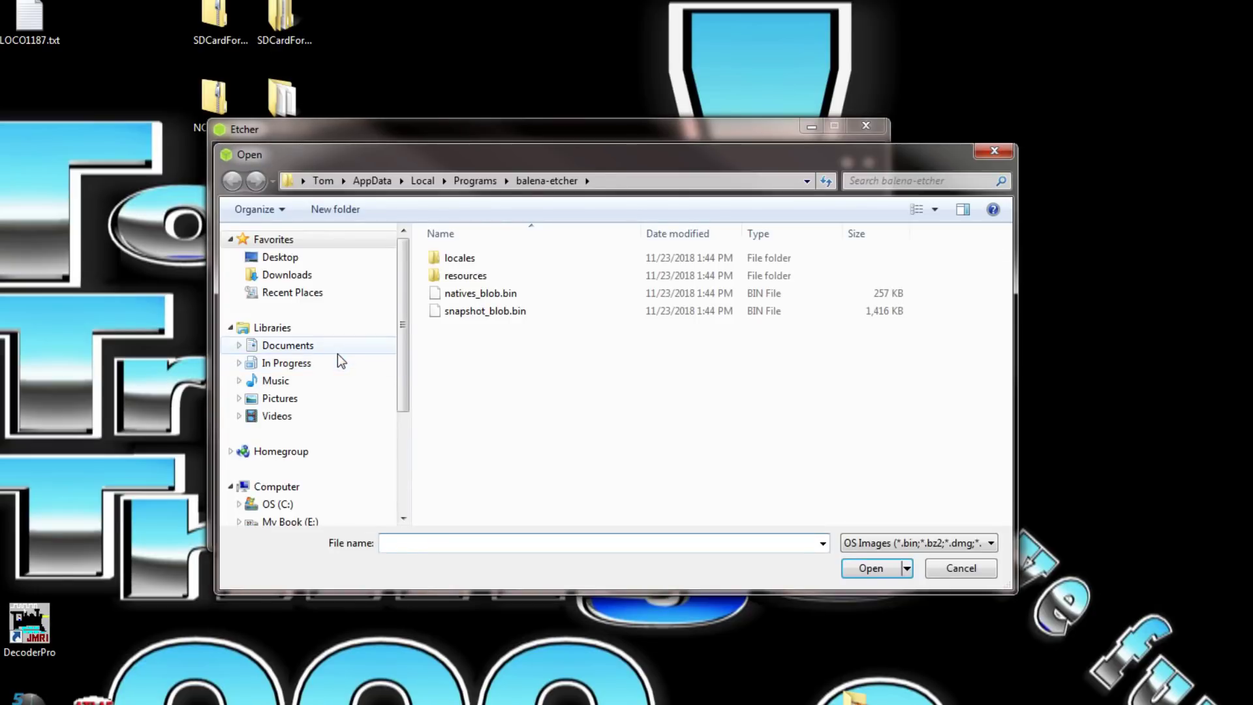
- Select 2018-11-13-raspbian-stretch-full.zip from In Progress > Data as the image
left_click(235, 365)
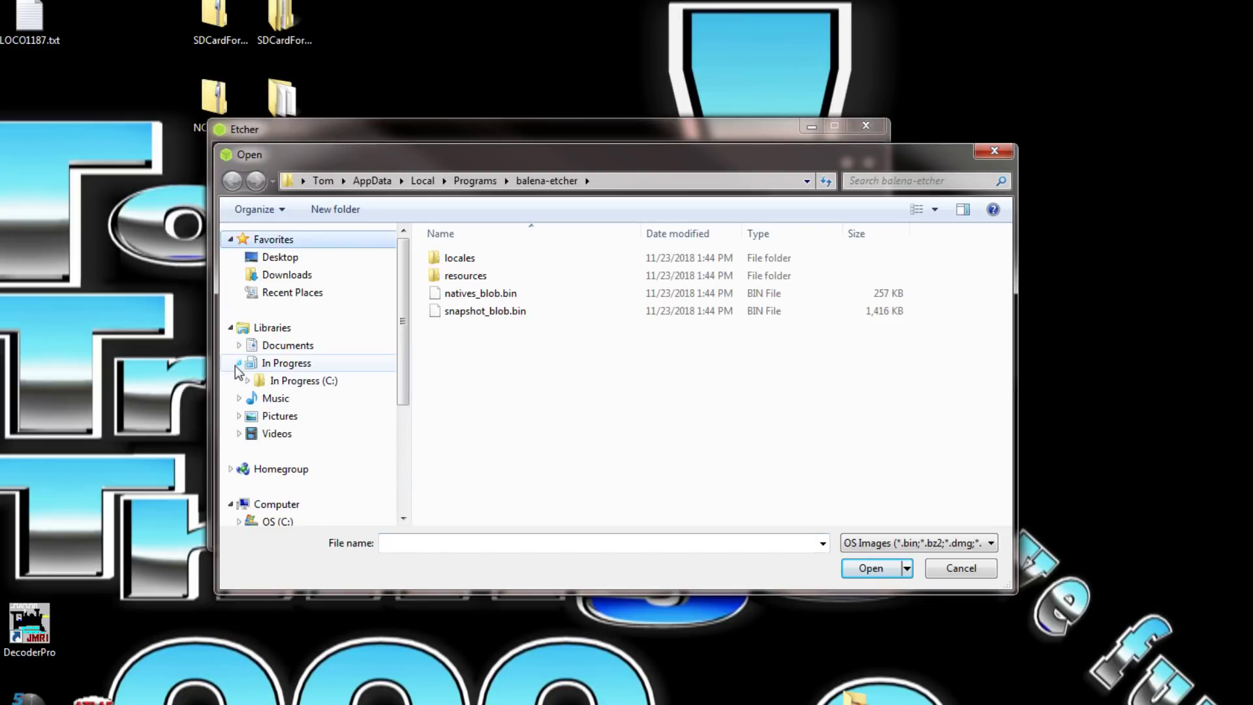
left_click(244, 382)
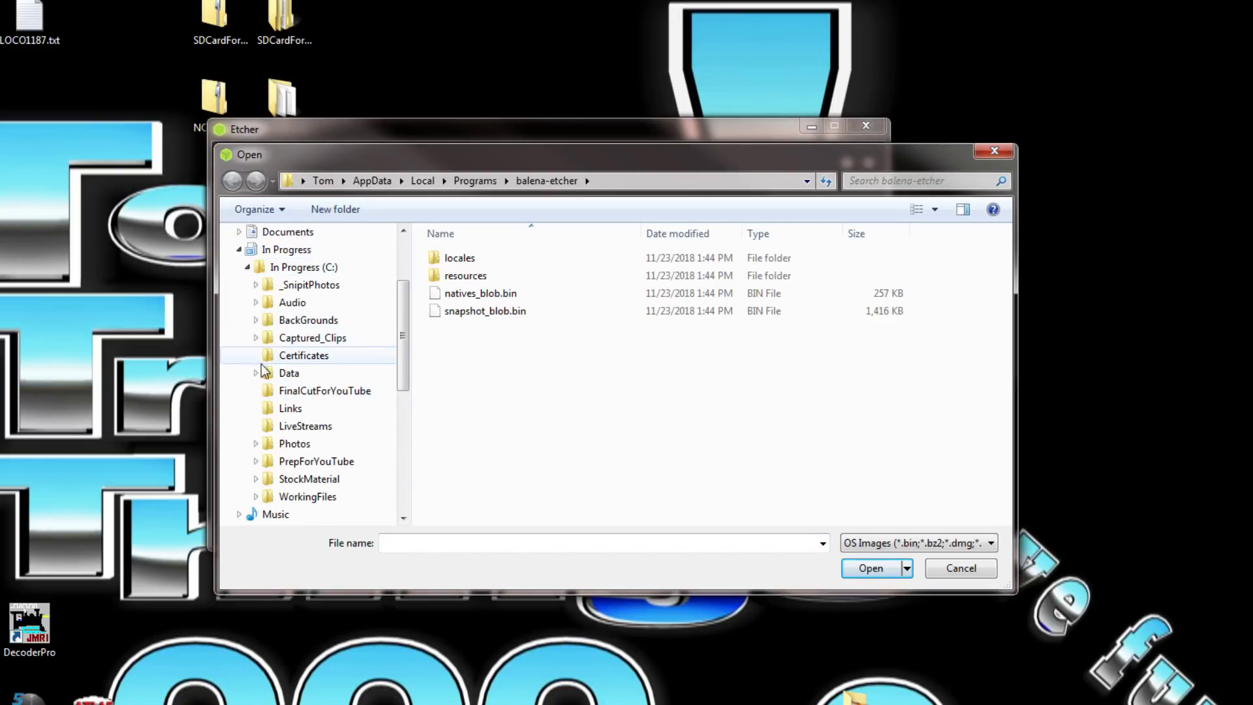
left_click(289, 377)
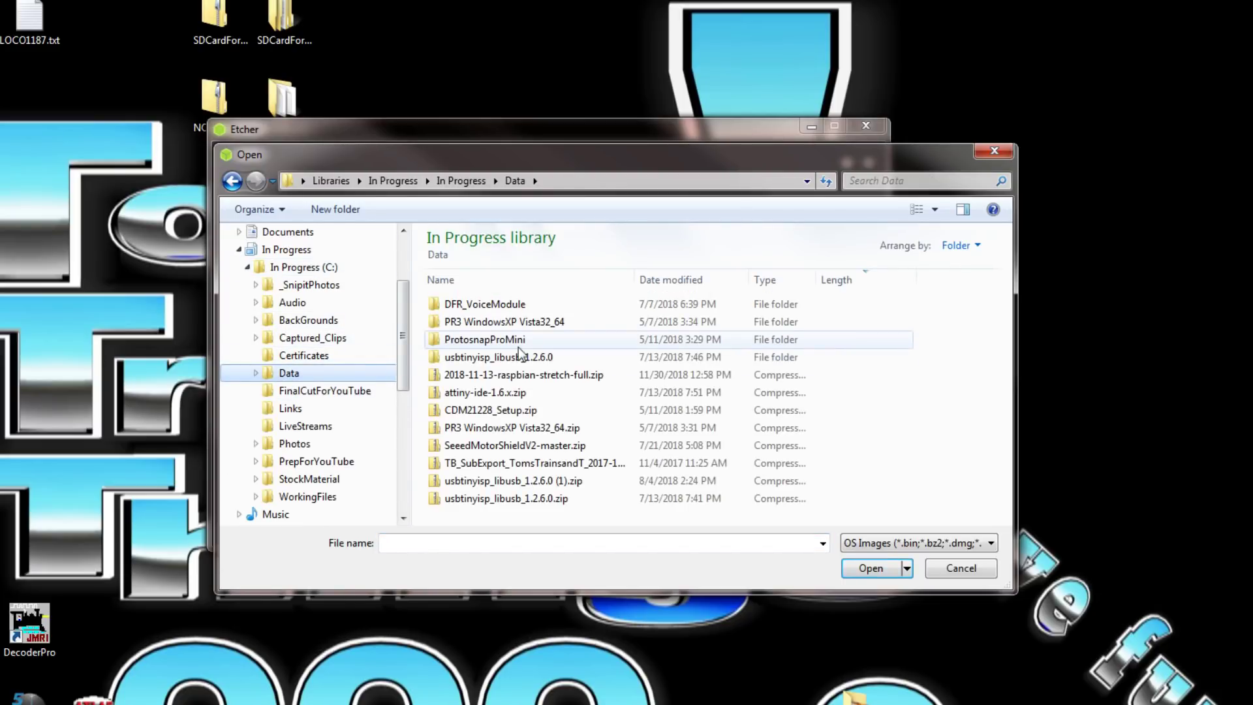
left_click(582, 381)
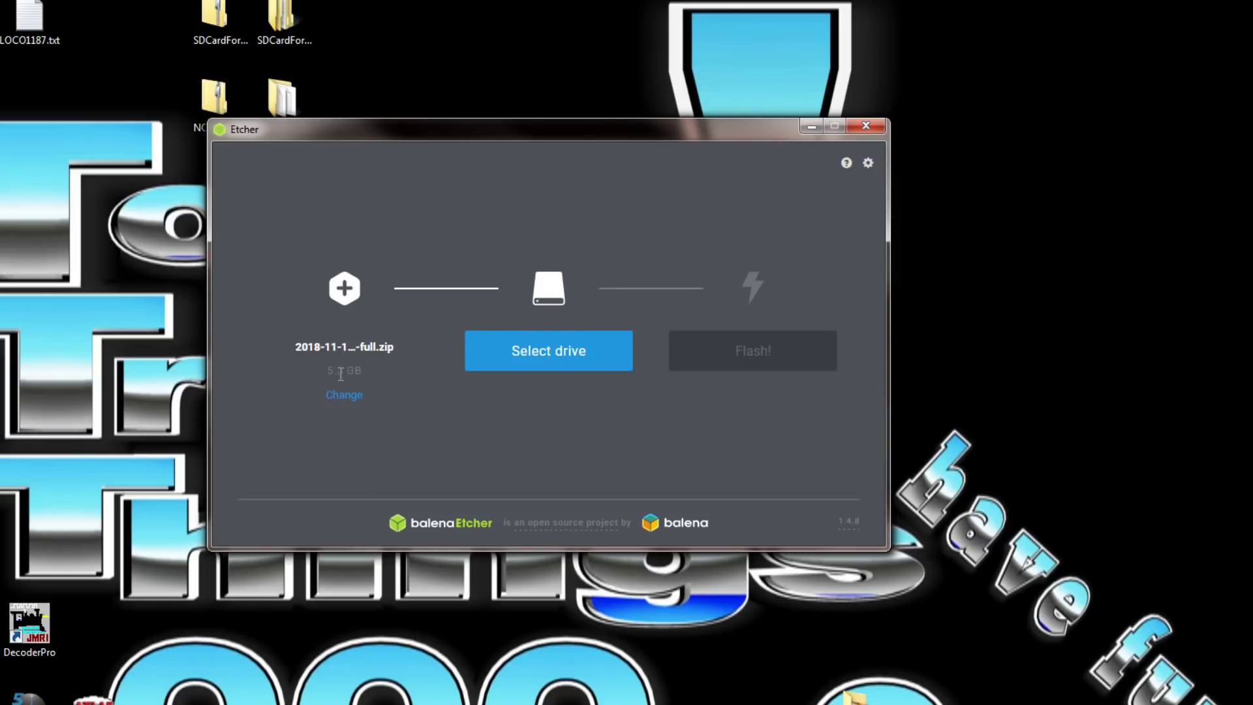
- Choose the 15.82 GB SD Card as the target drive and flash the image
left_click(552, 359)
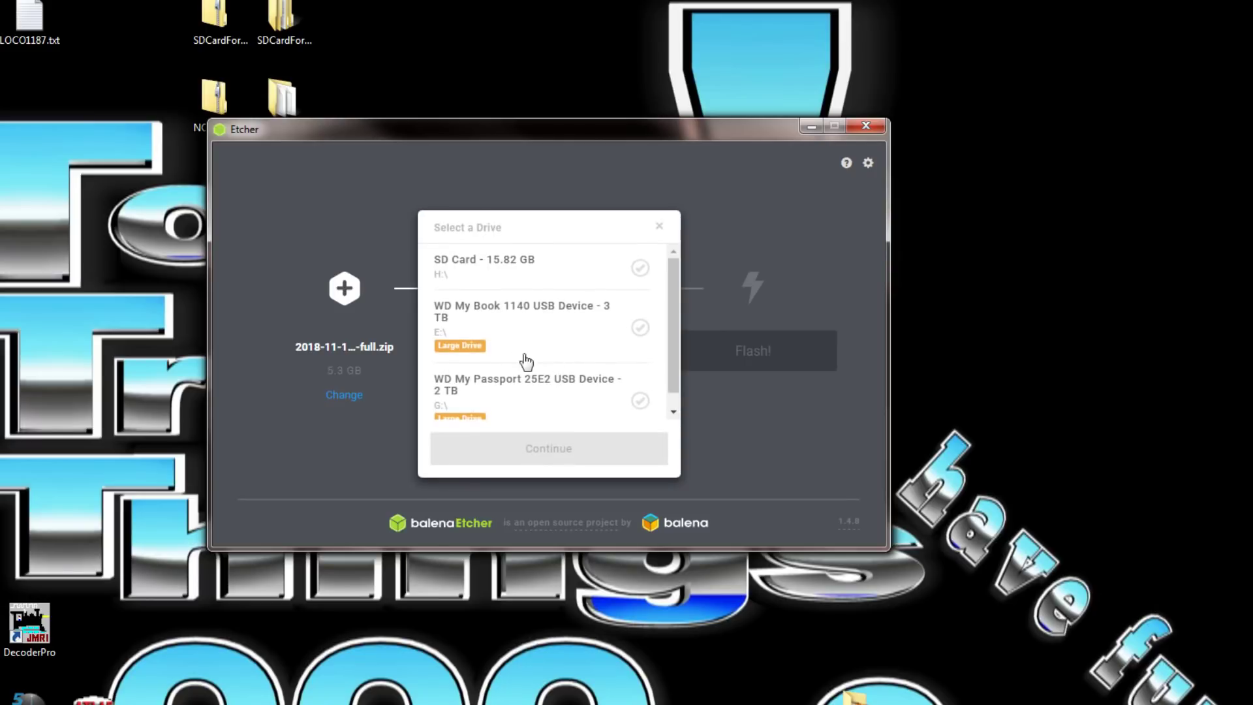
left_click(496, 269)
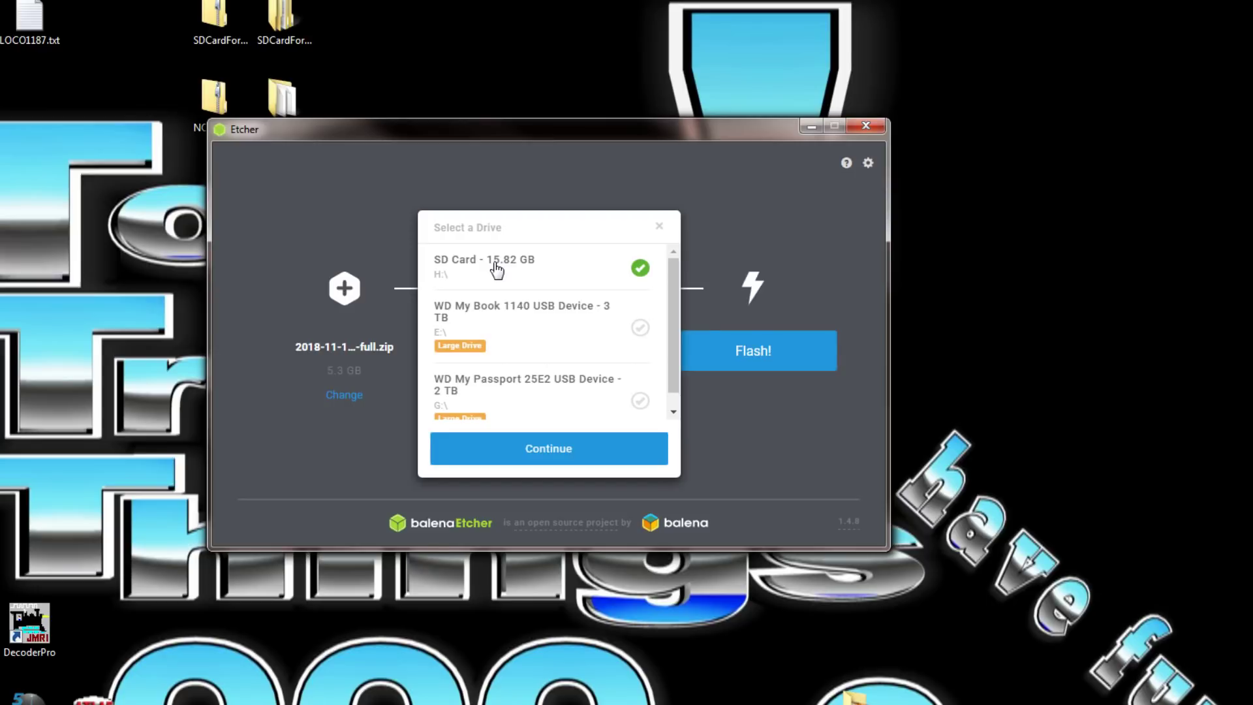
left_click(557, 457)
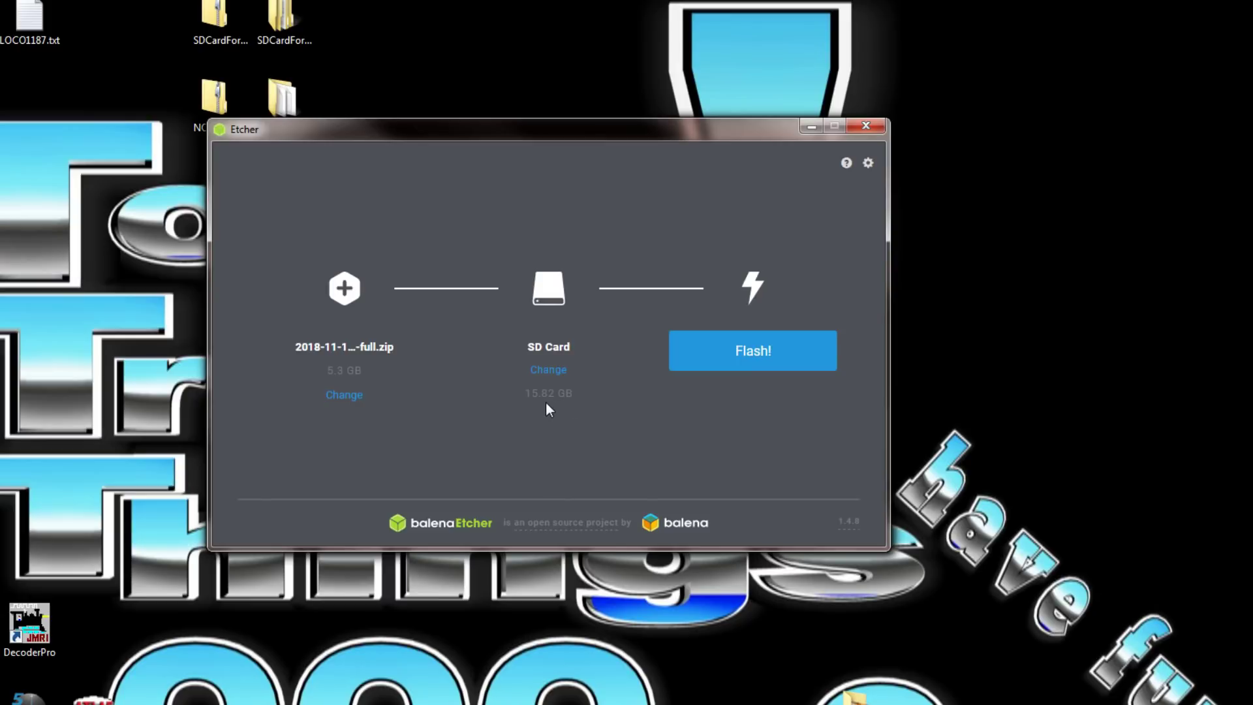
left_click(759, 359)
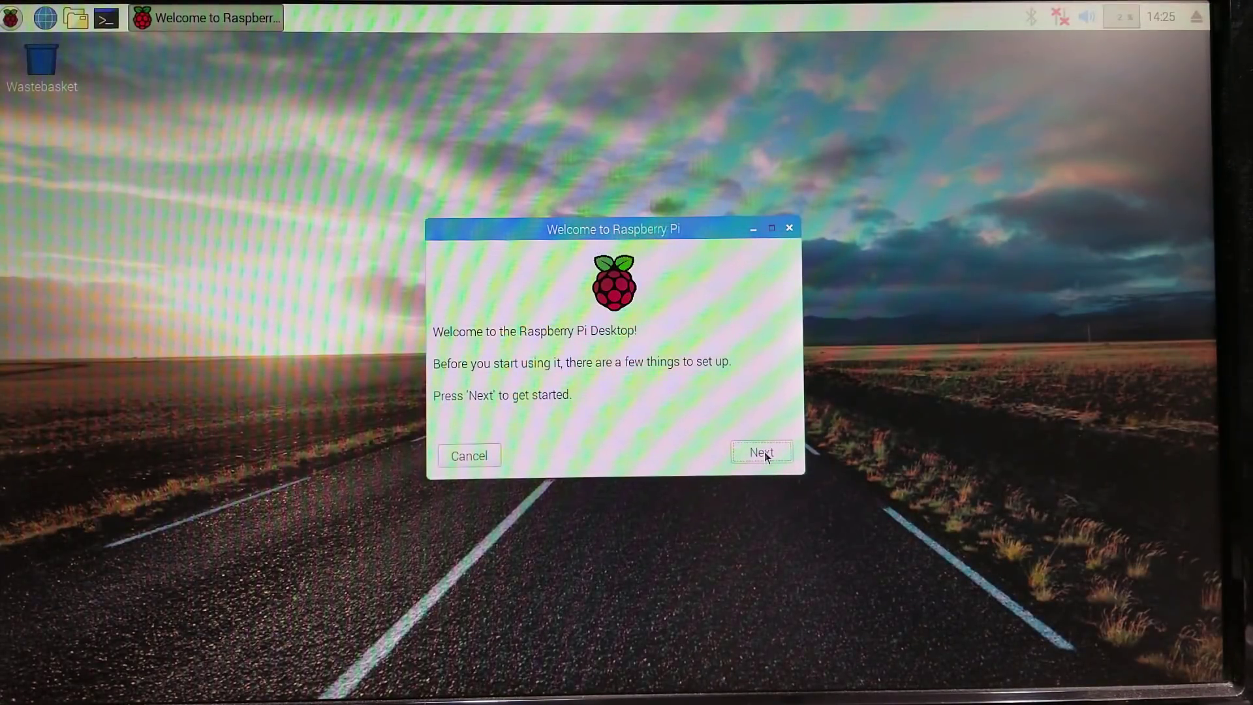
- Set country to United States, timezone to New York, and the US keyboard layout
left_click(765, 451)
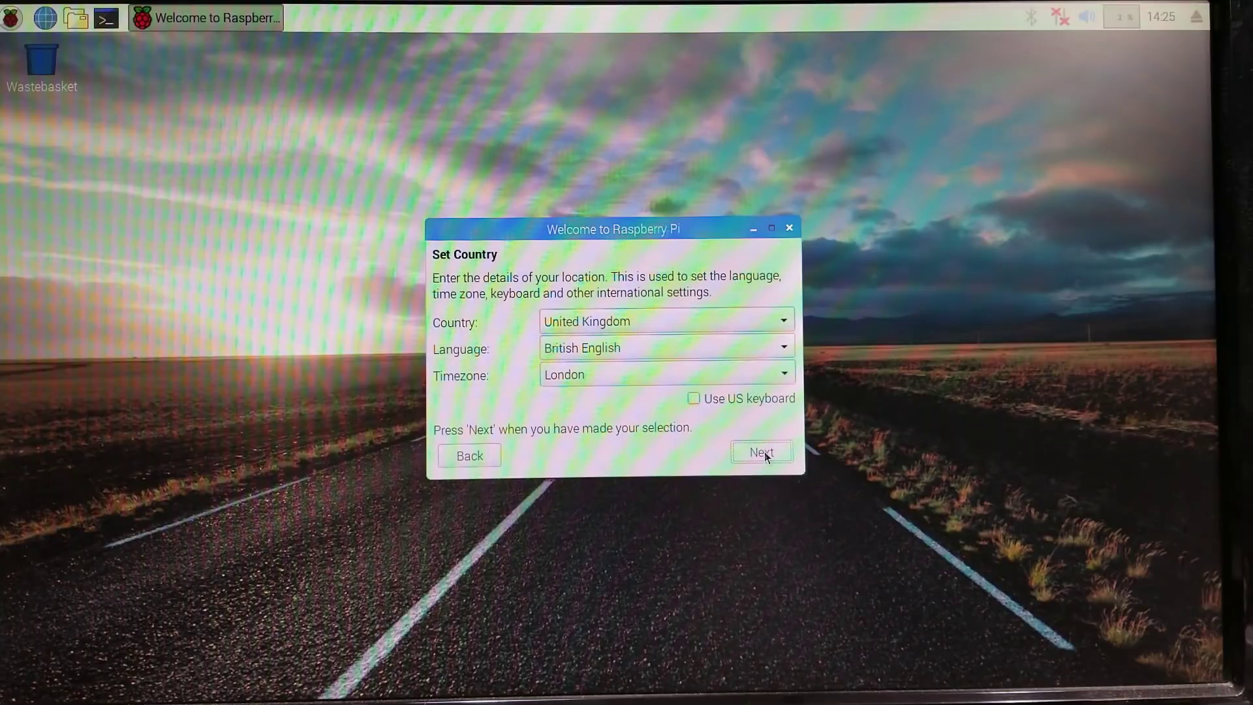
left_click(777, 327)
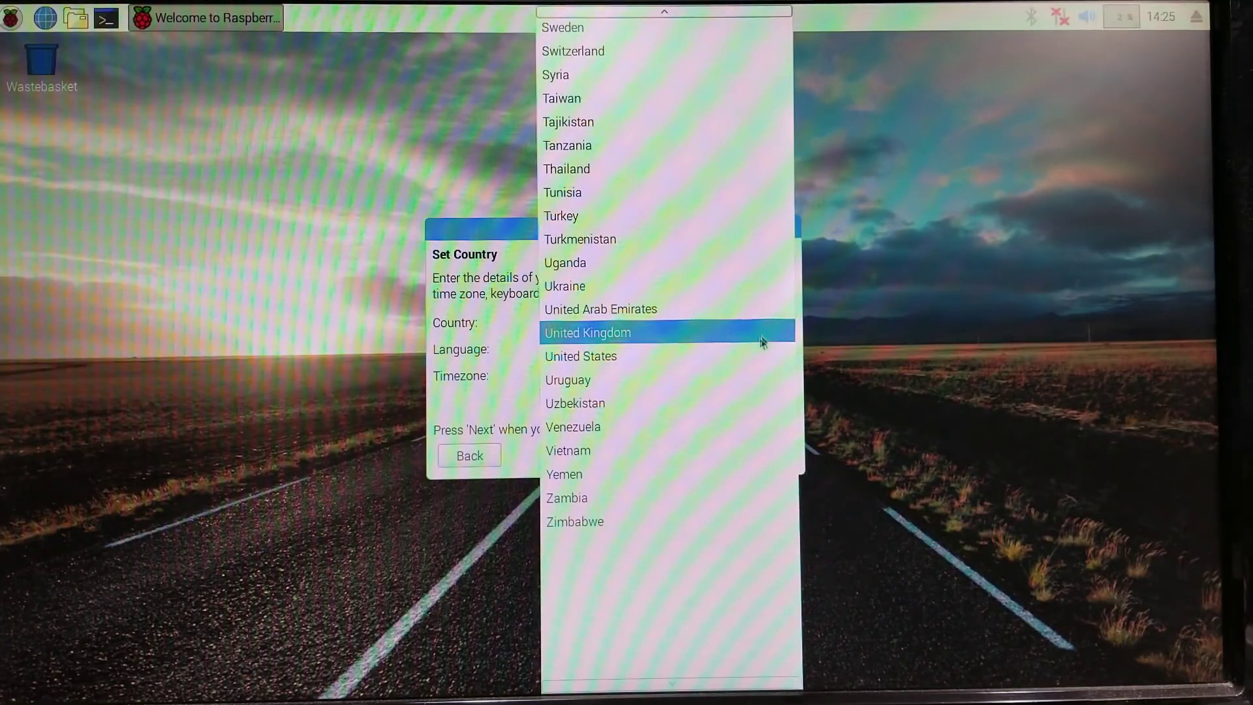
left_click(755, 356)
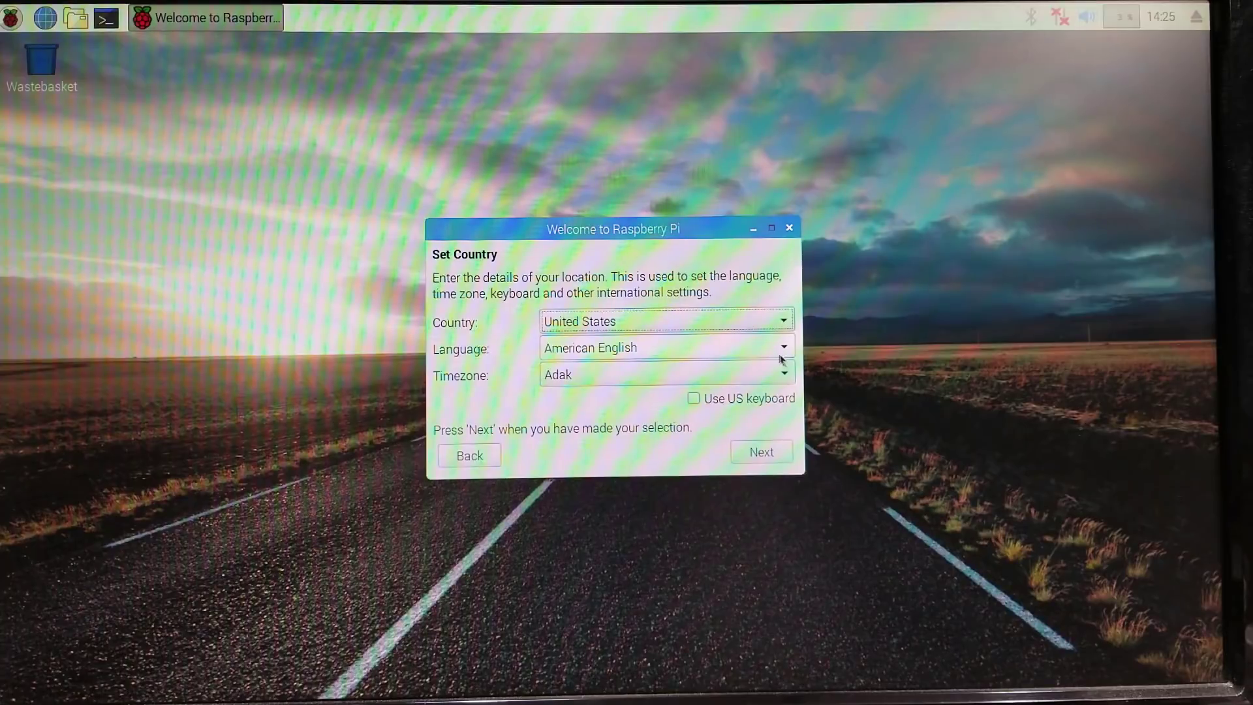
left_click(783, 375)
scroll(699, 420, "down", 3)
scroll(658, 464, "down", 6)
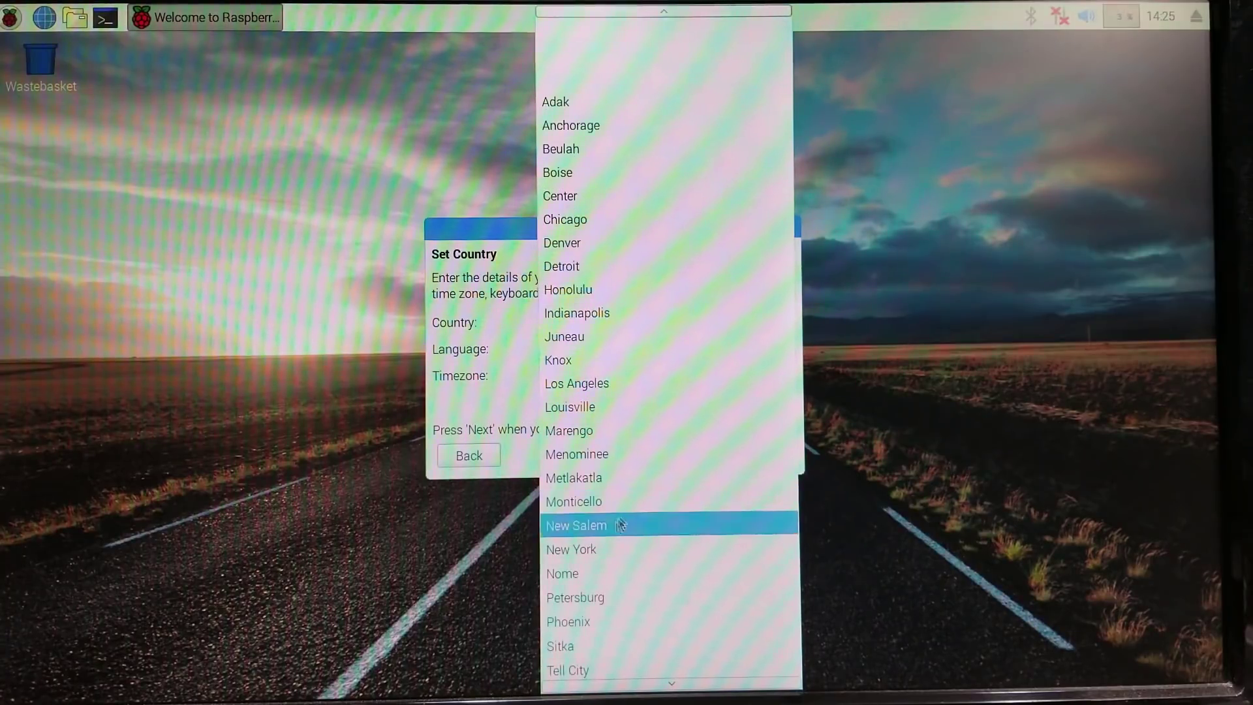
left_click(605, 548)
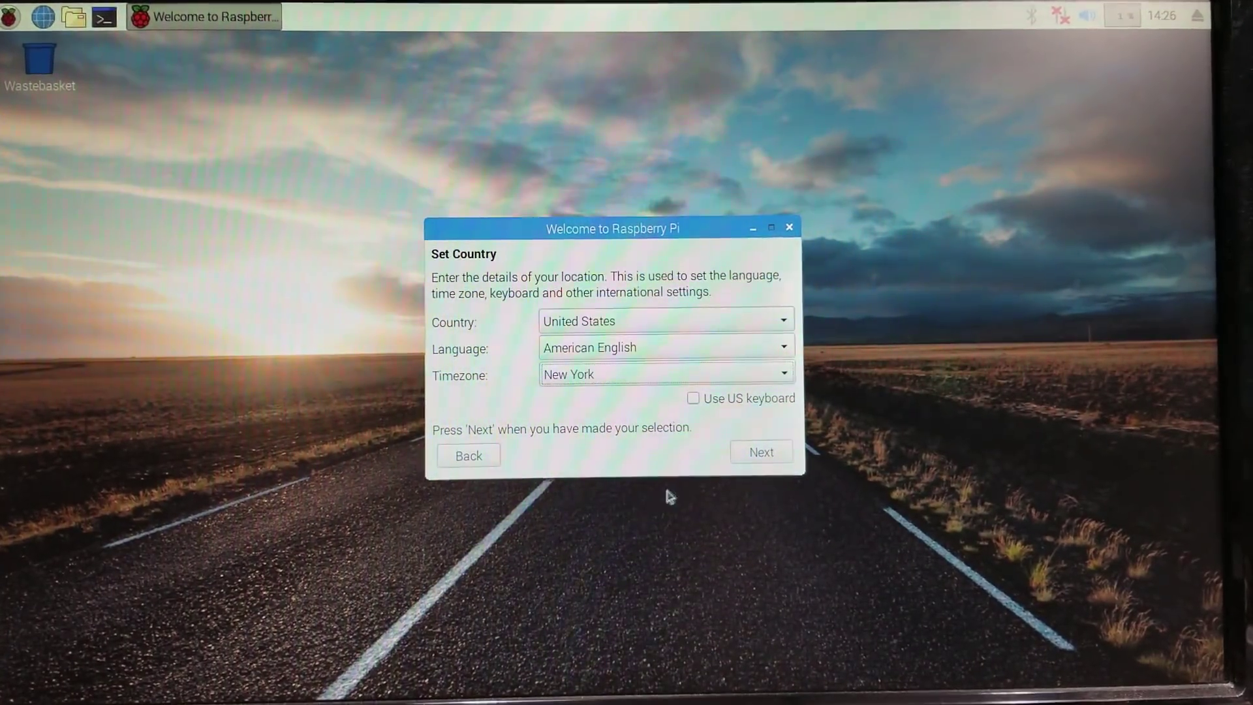
left_click(695, 398)
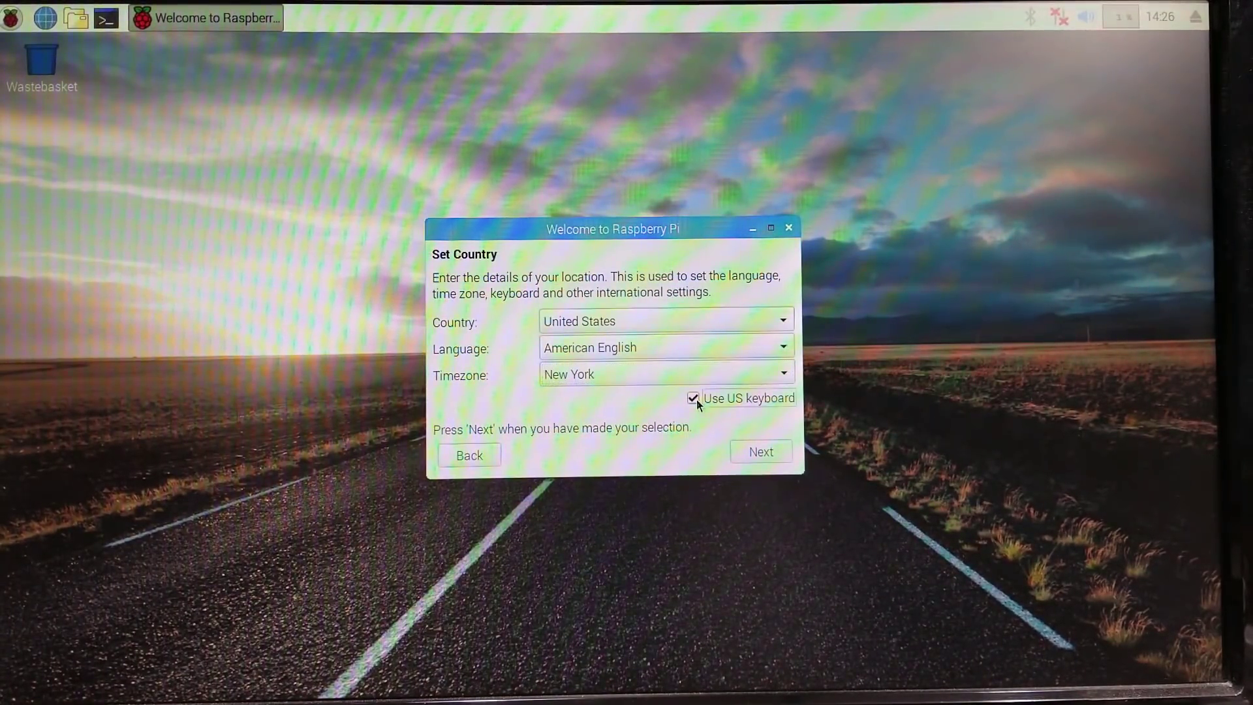
left_click(761, 453)
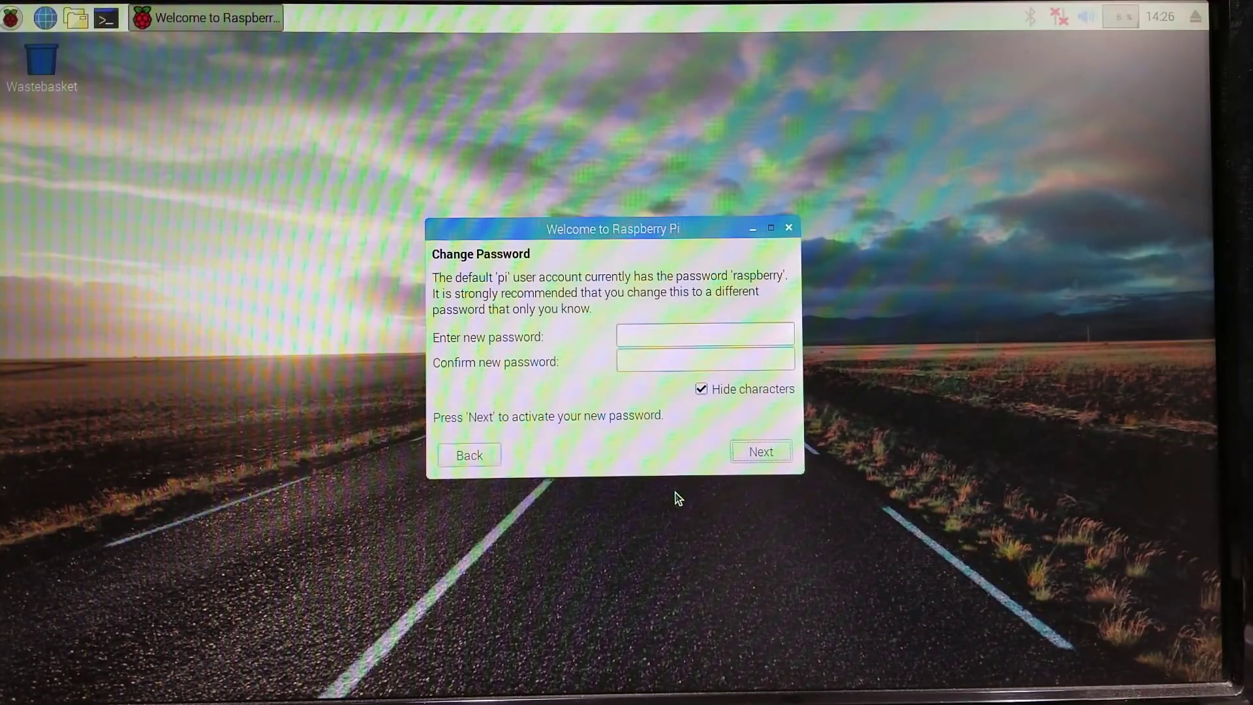
- Skip the password page and run the software update check until it reports up to date
left_click(760, 452)
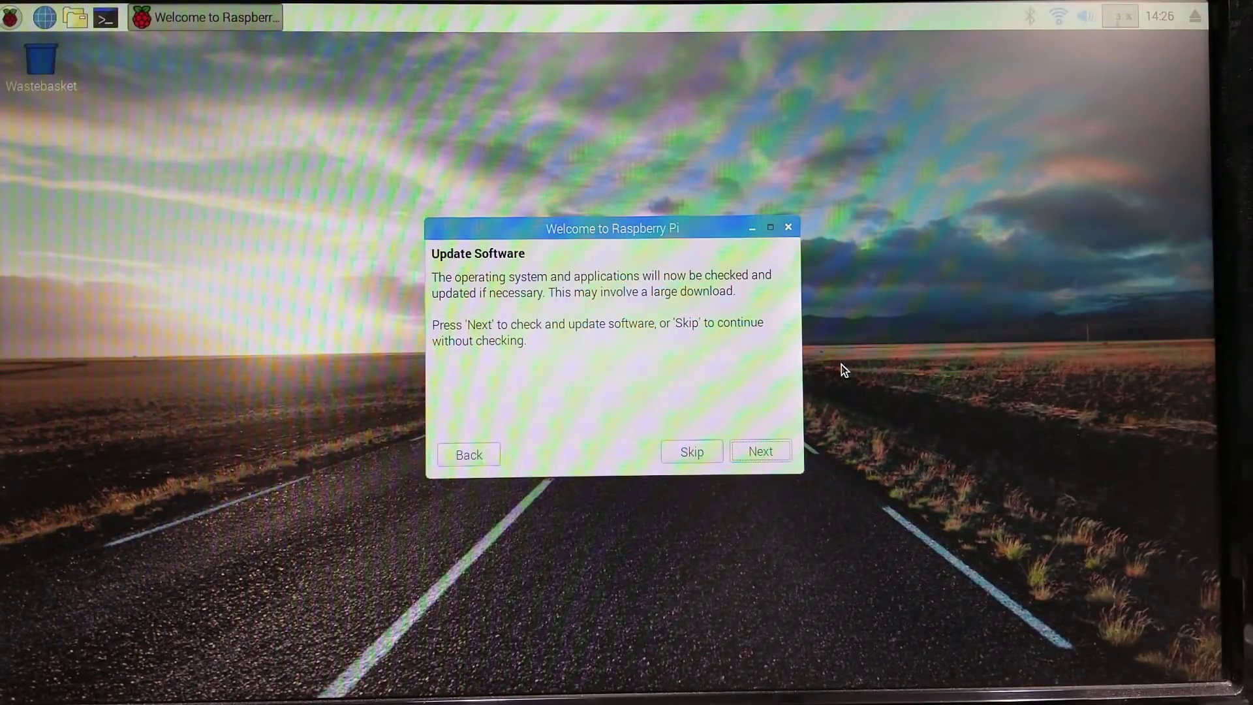
left_click(771, 450)
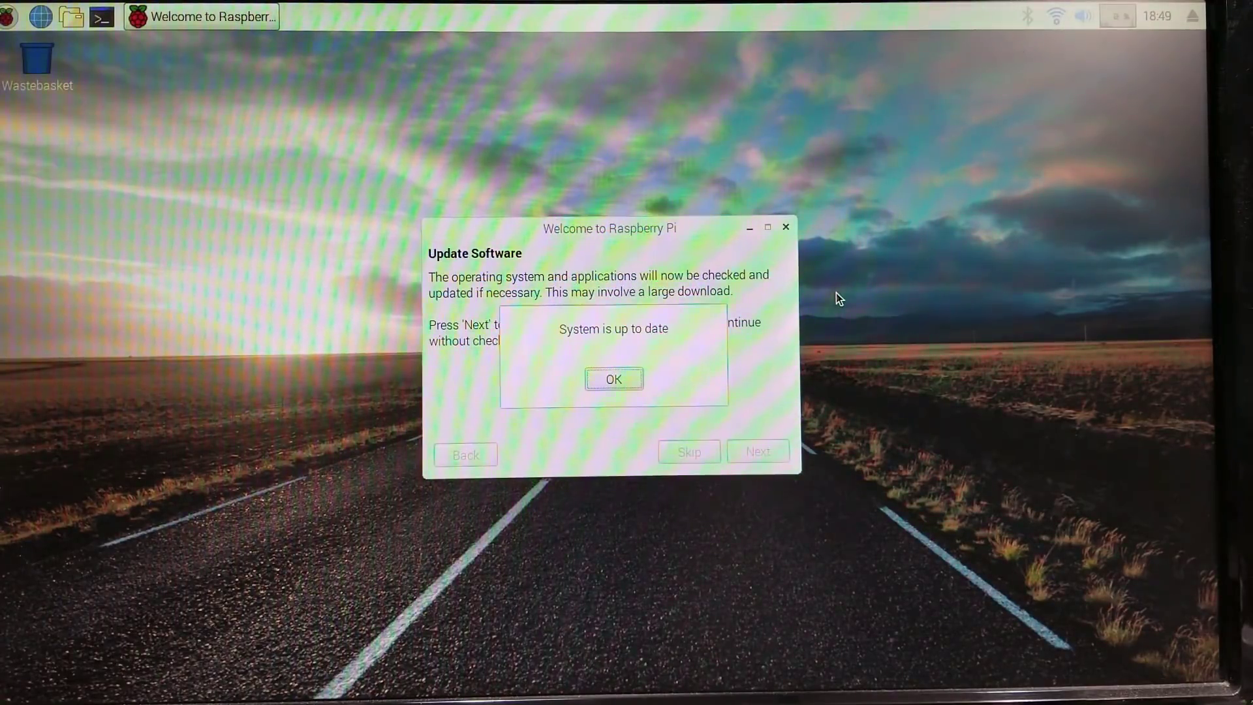
- Reboot the Pi, then view the available Wi-Fi networks and close the list
left_click(625, 383)
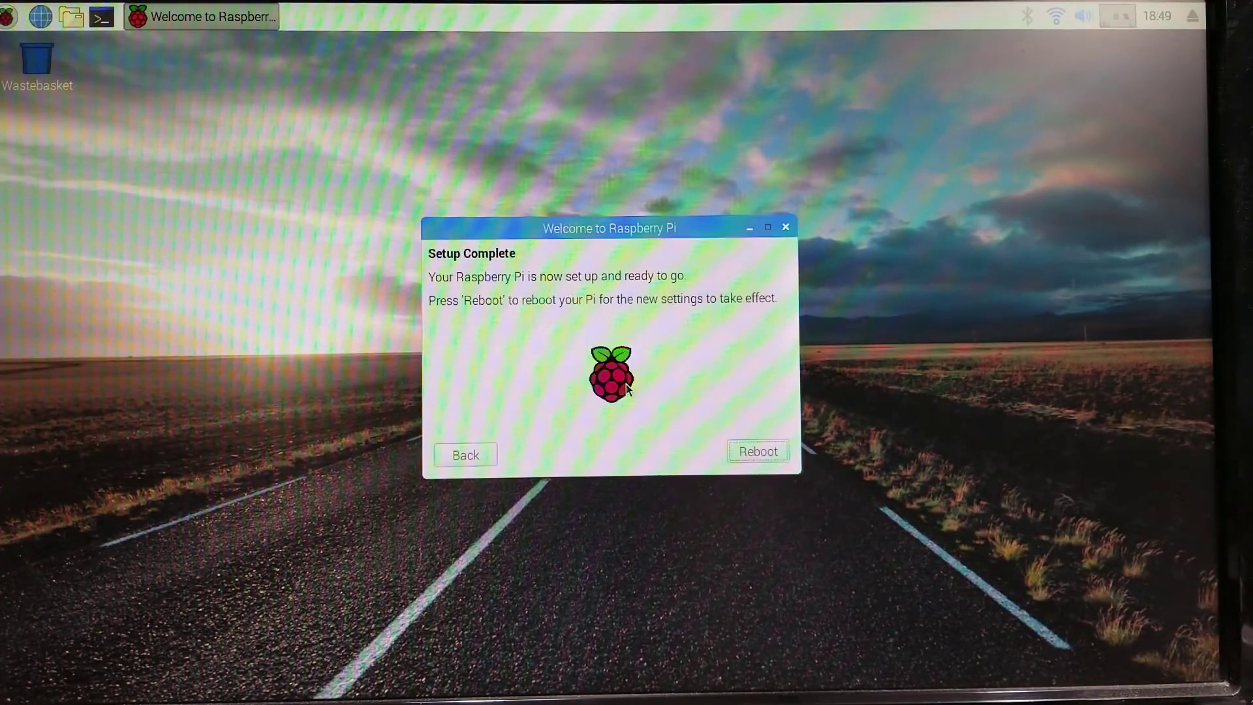
left_click(754, 455)
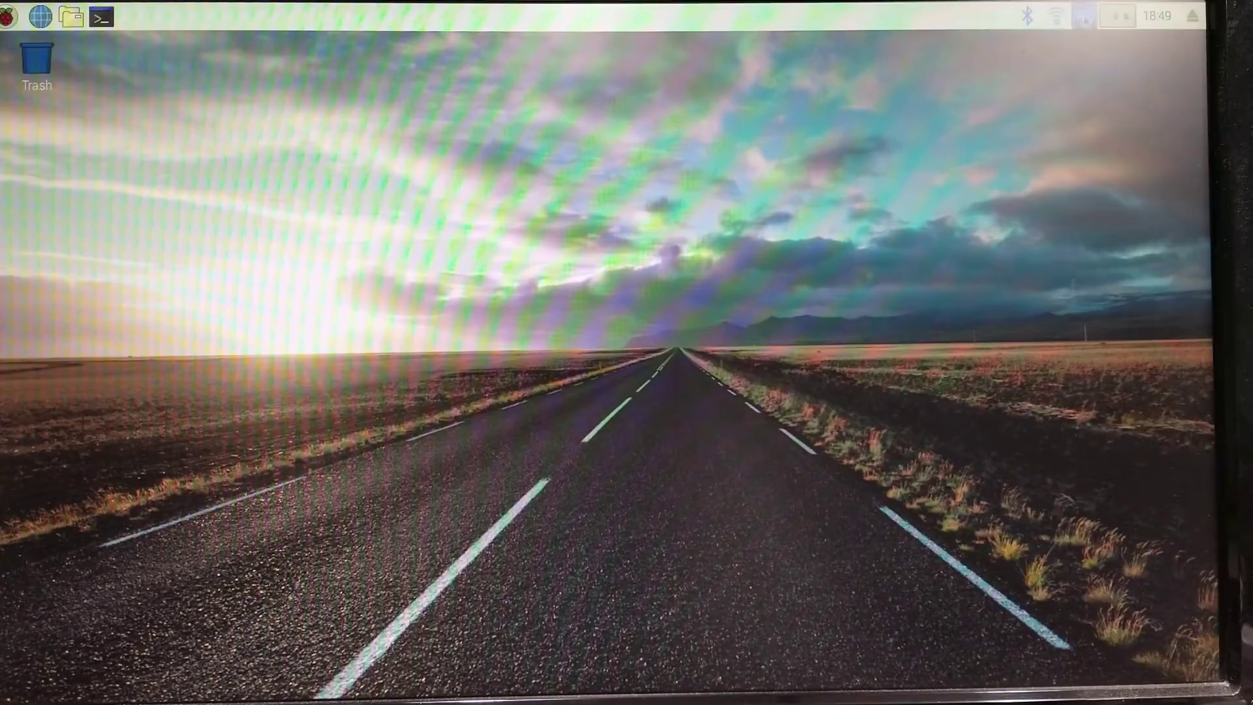
left_click(1059, 24)
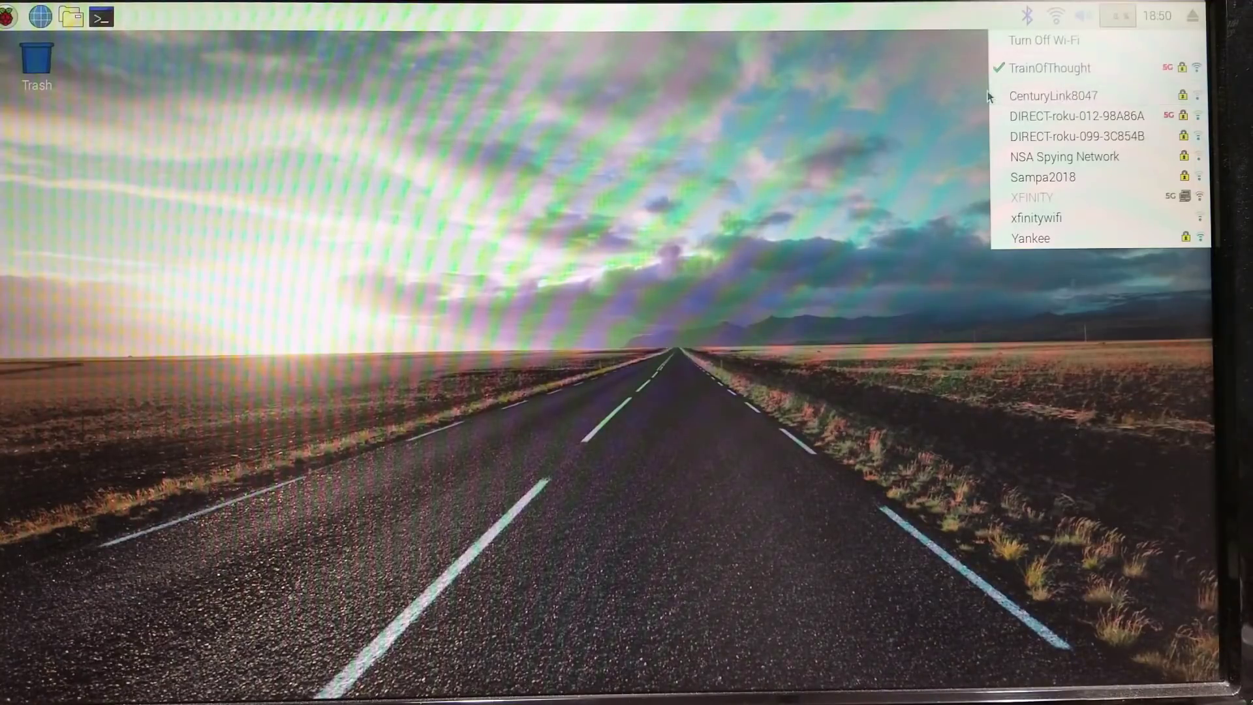
left_click(954, 99)
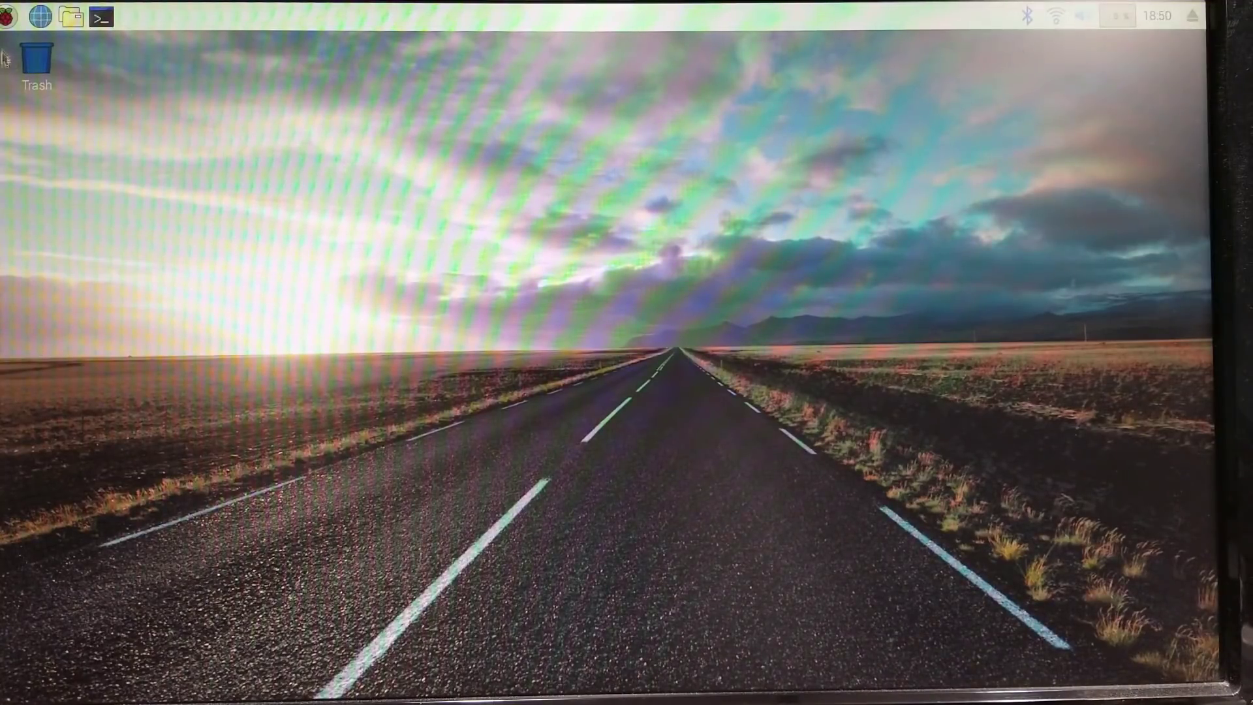